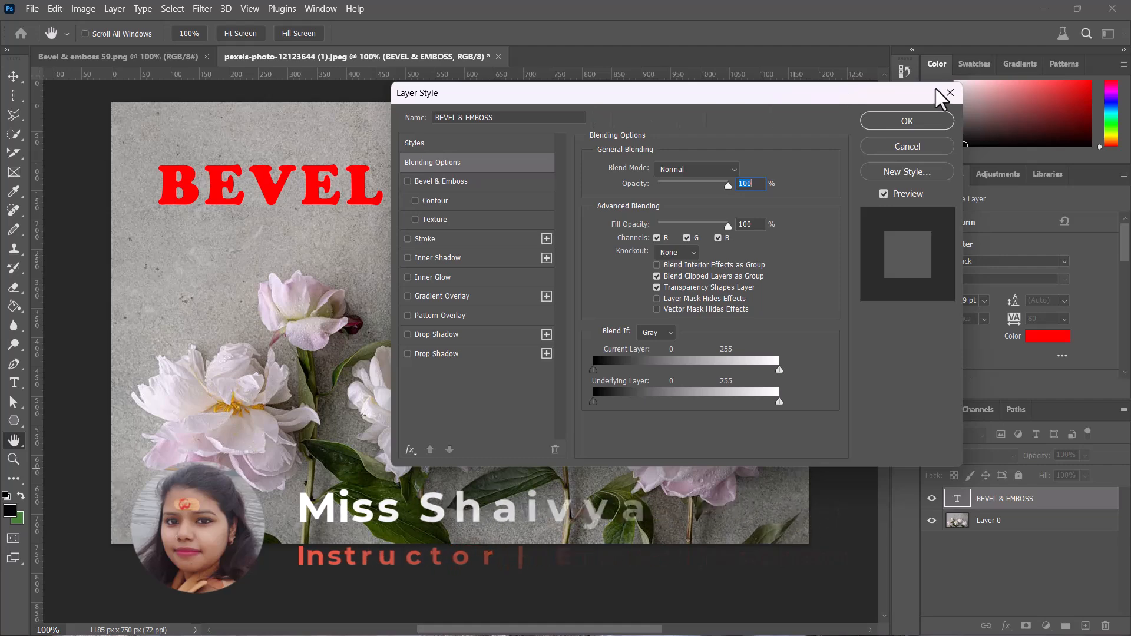
click(907, 120)
click(114, 9)
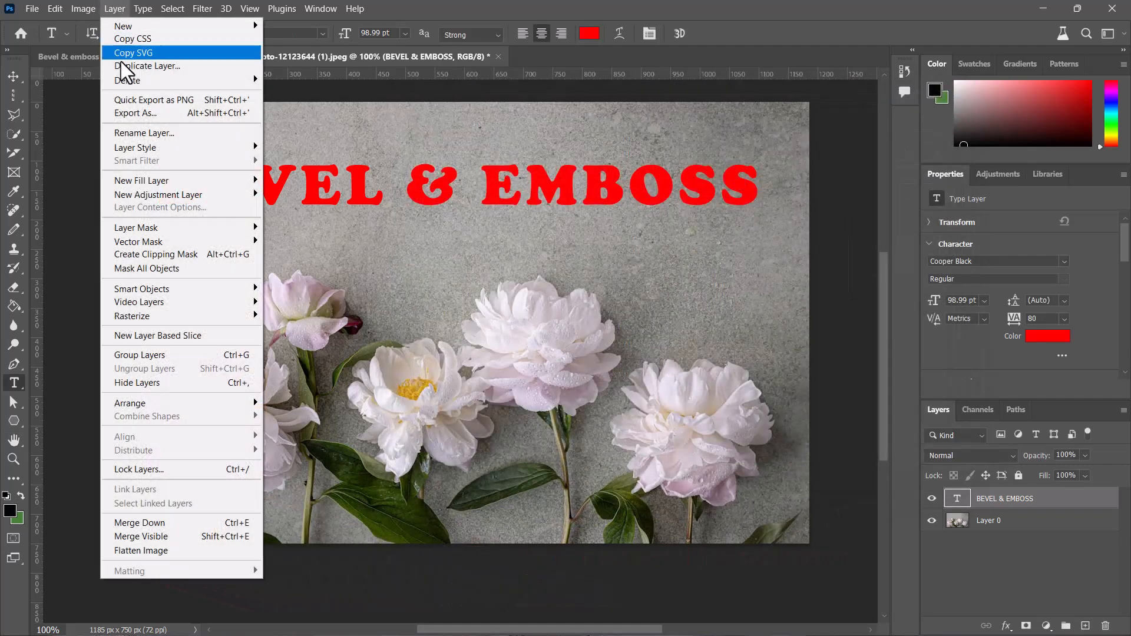
mouse_move(145, 149)
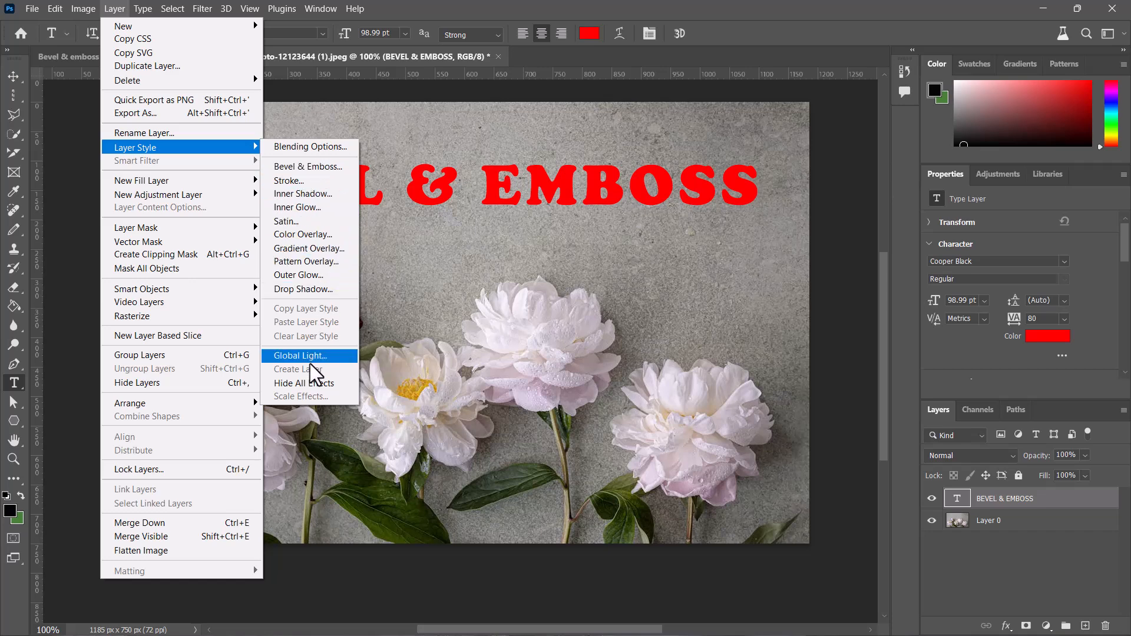
click(406, 107)
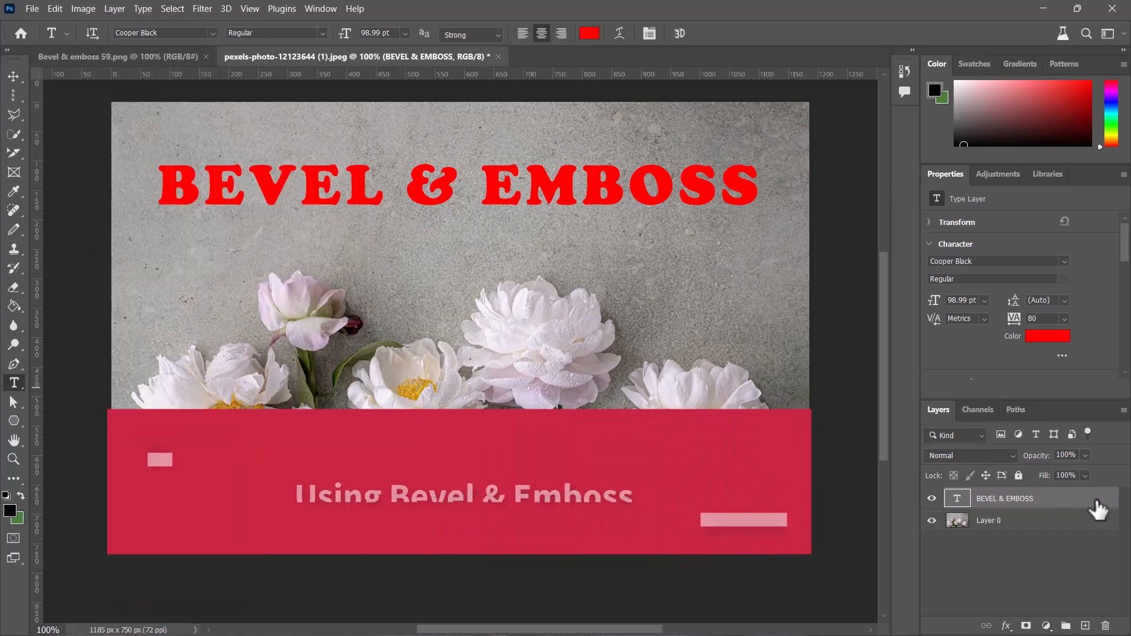
Open the BEVEL & EMBOSS text layer's blending options and enable the Bevel & Emboss effect, showing its settings.
right_click(1080, 506)
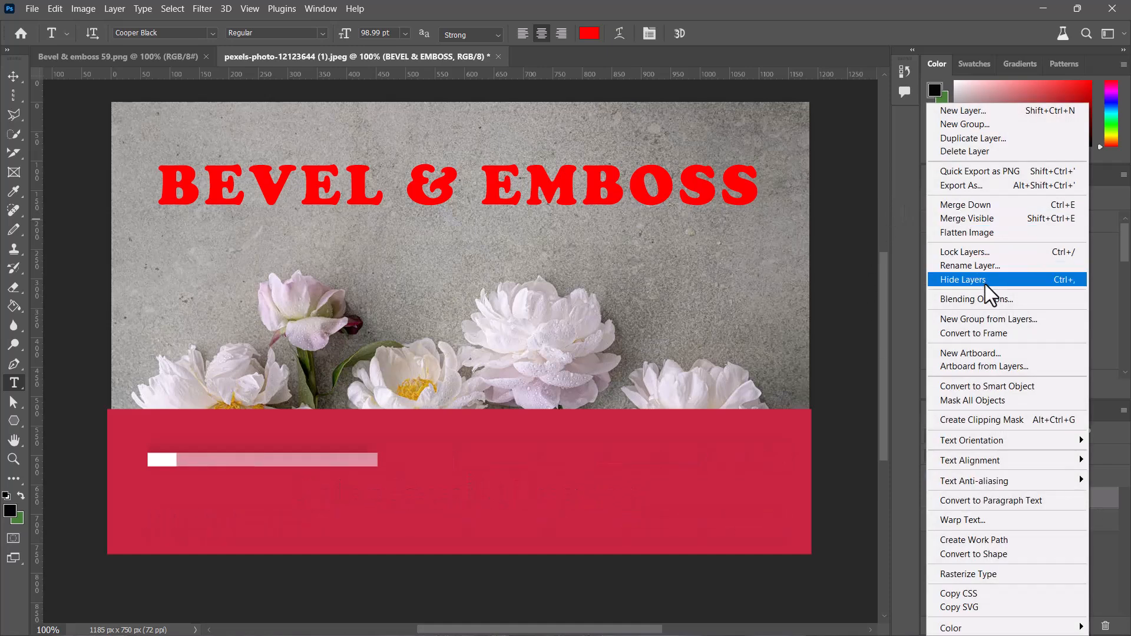
click(989, 300)
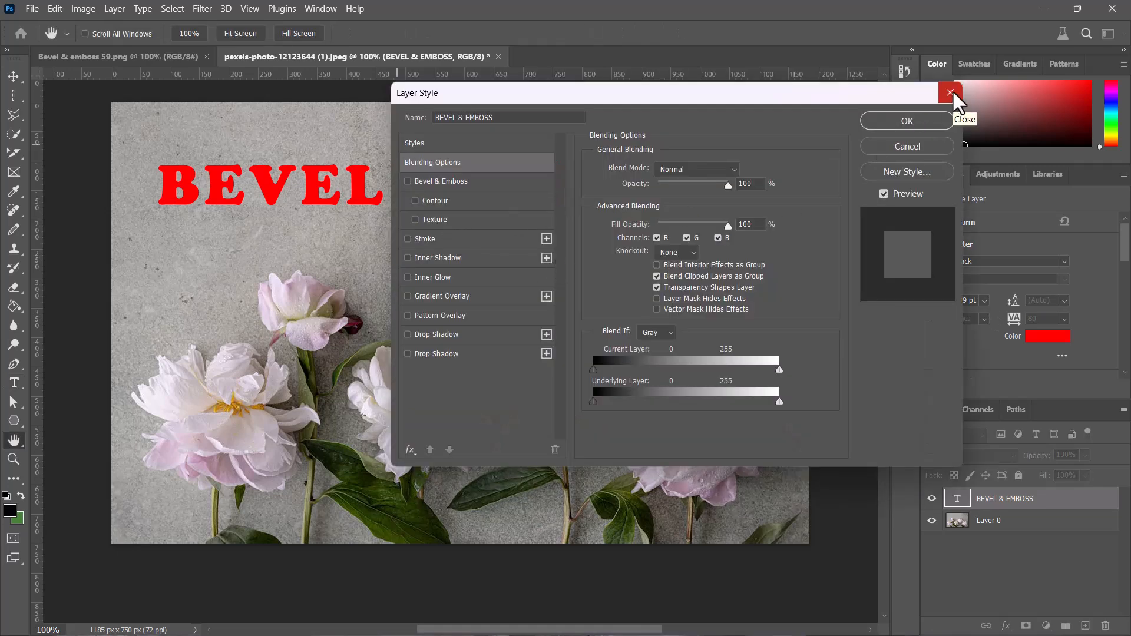
drag(816, 97, 828, 252)
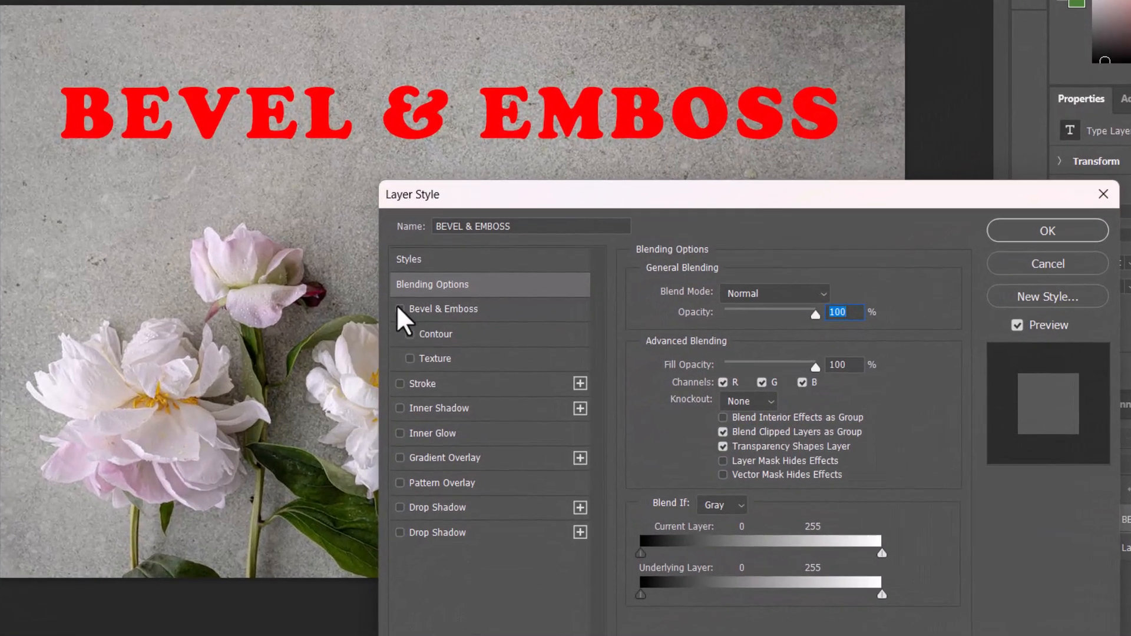
click(401, 310)
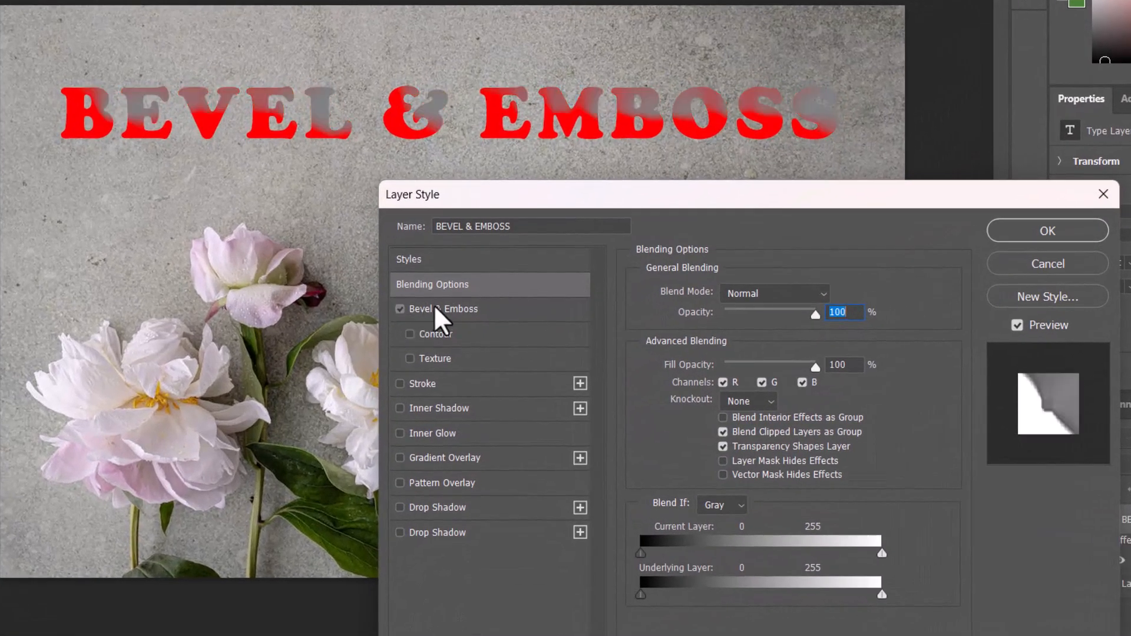
click(439, 317)
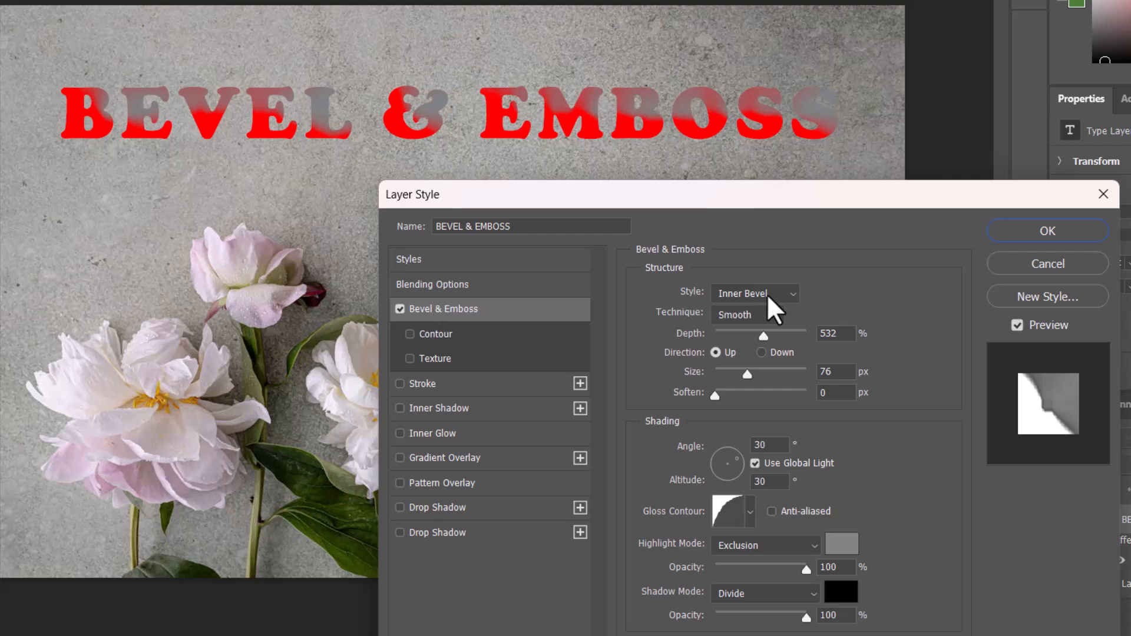
Try the Outer Bevel, Inner Bevel and Emboss styles on the text.
click(784, 296)
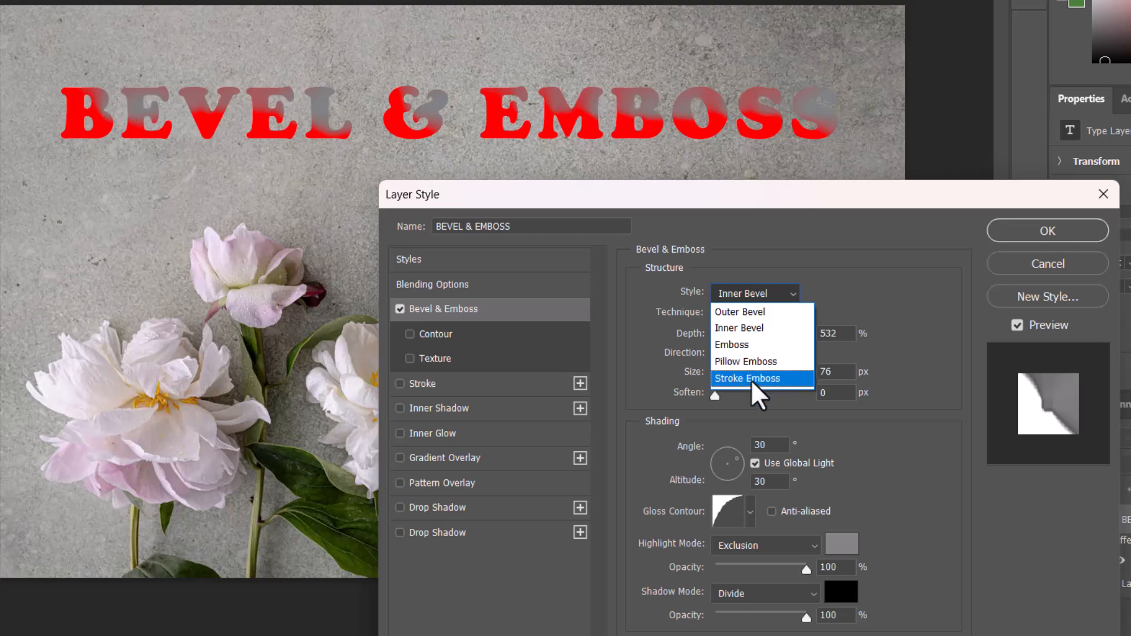
click(748, 312)
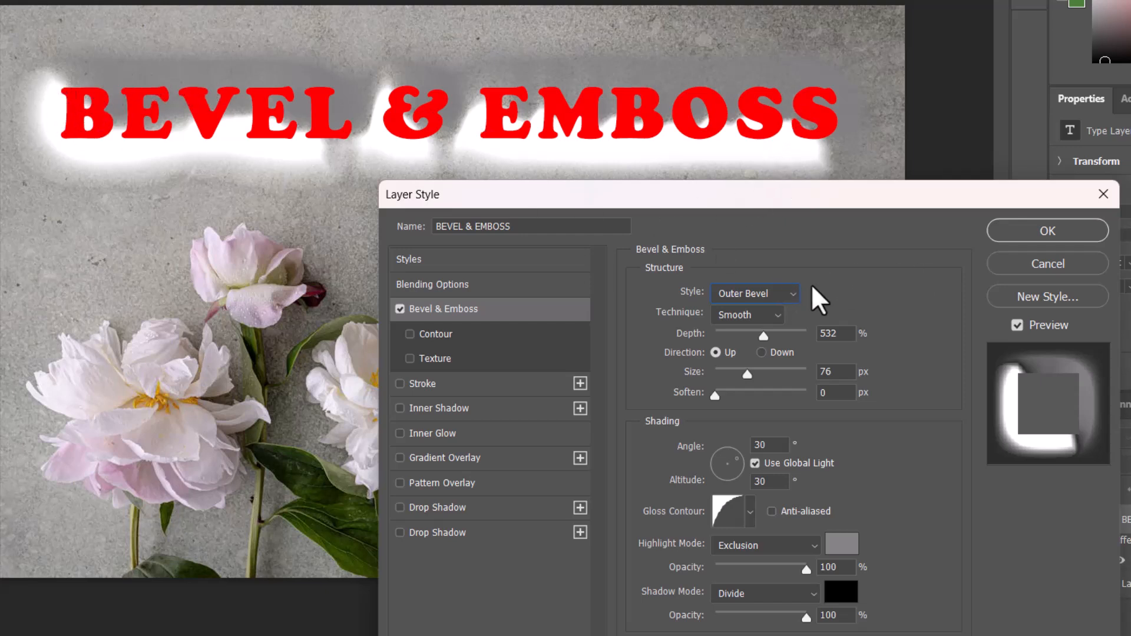
click(784, 295)
click(787, 321)
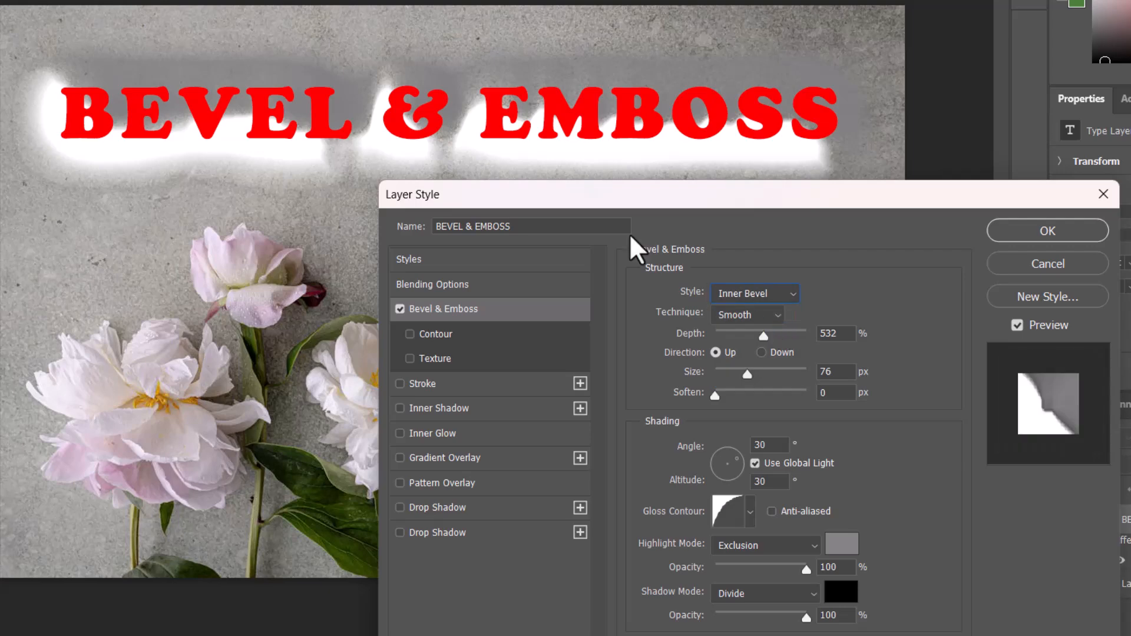
click(776, 294)
click(774, 340)
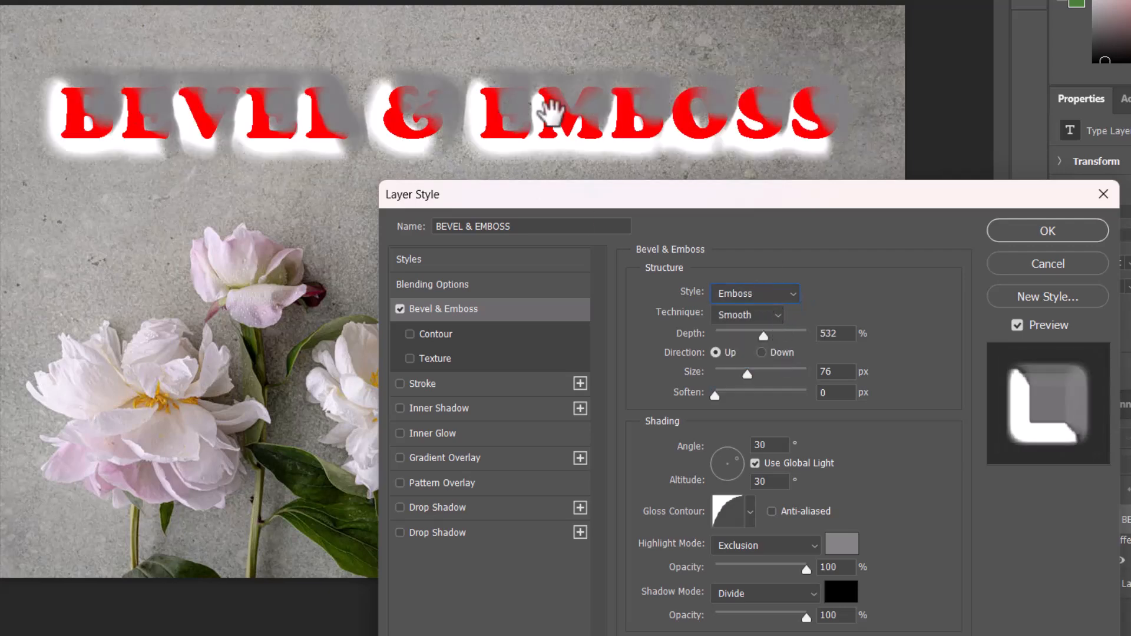
Compare the Pillow Emboss and Stroke Emboss styles and set the bevel style to Pillow Emboss.
click(793, 294)
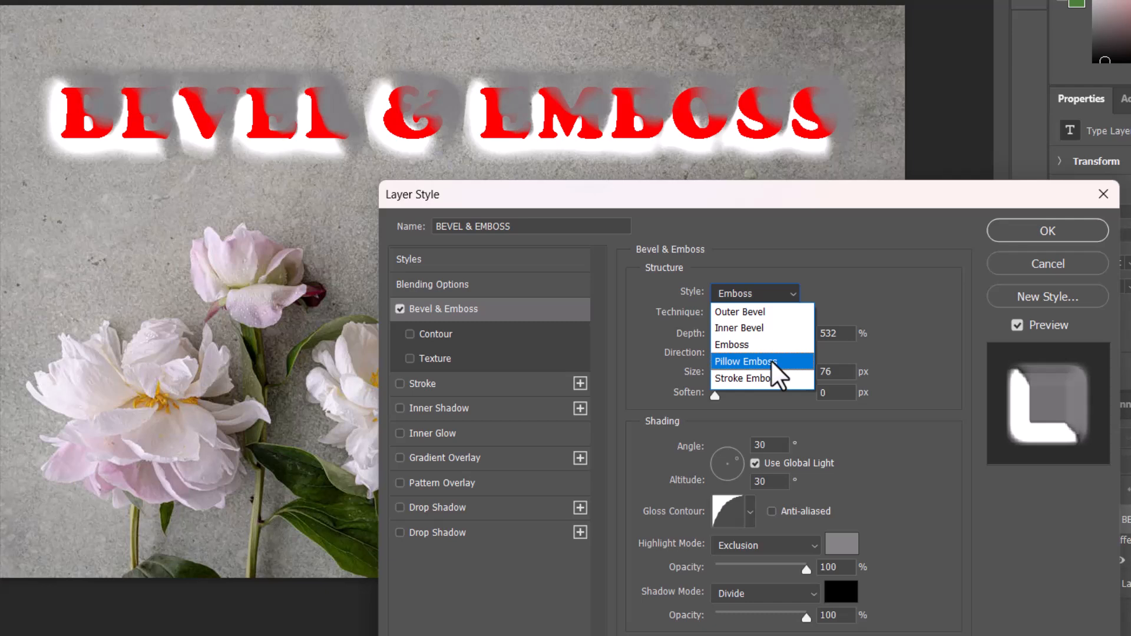
click(773, 362)
click(790, 294)
click(773, 379)
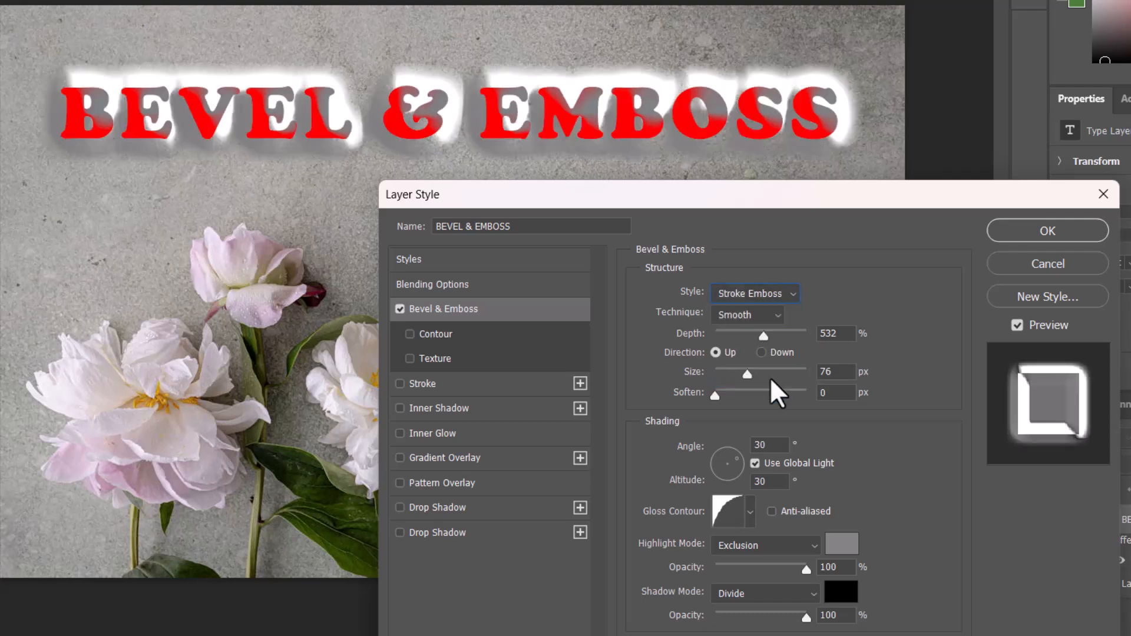
click(794, 295)
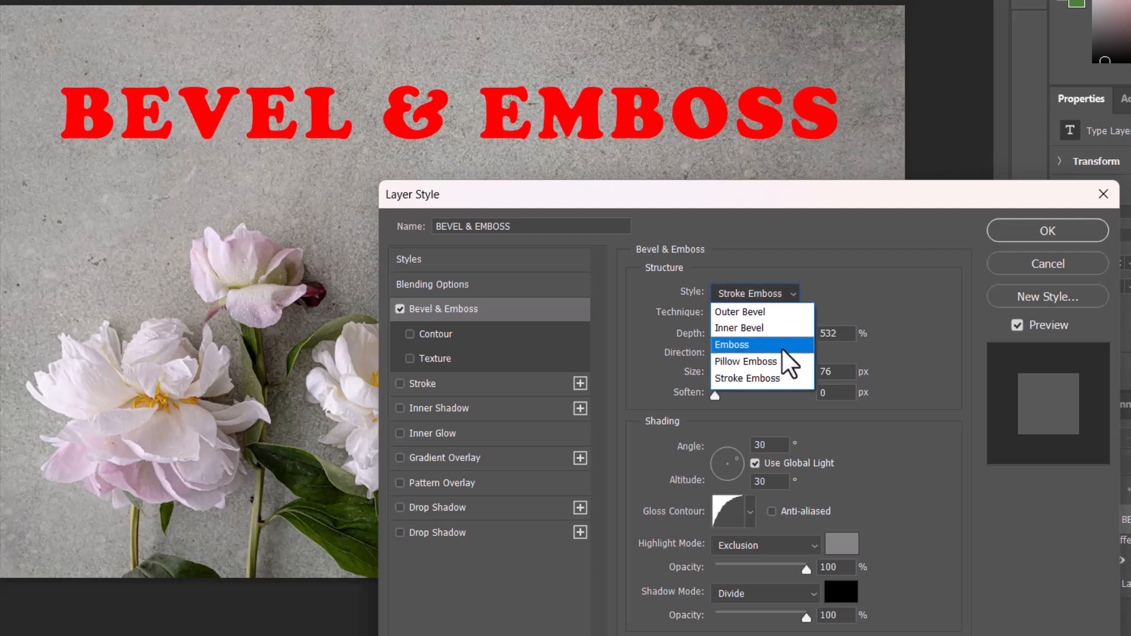
click(787, 361)
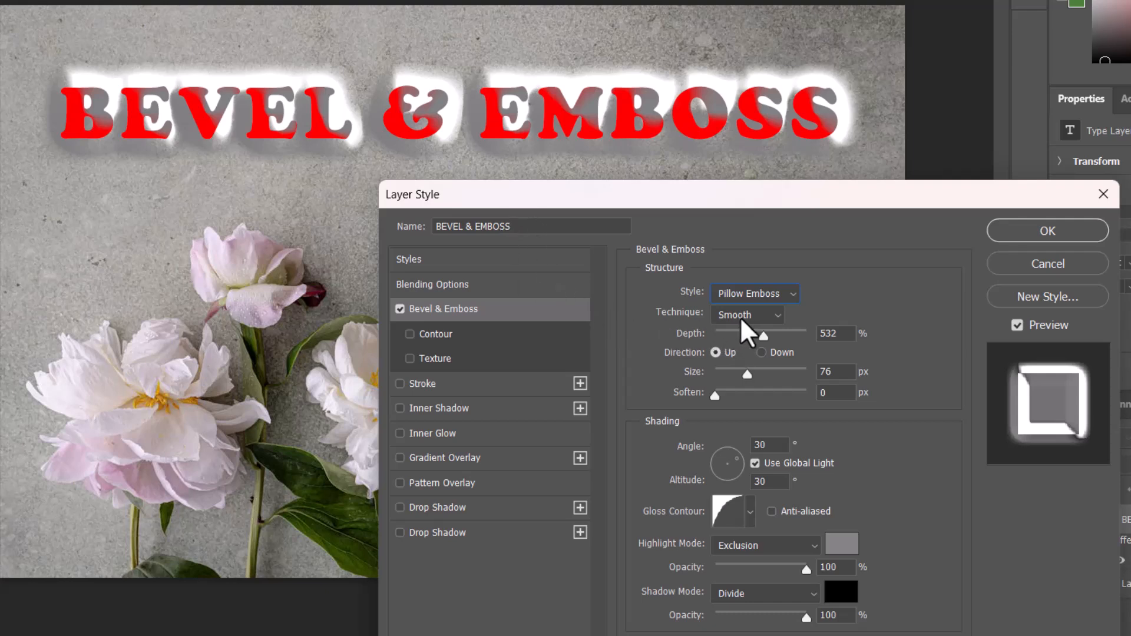
Try the Chisel Hard and Chisel Soft techniques on the pillow emboss.
click(776, 317)
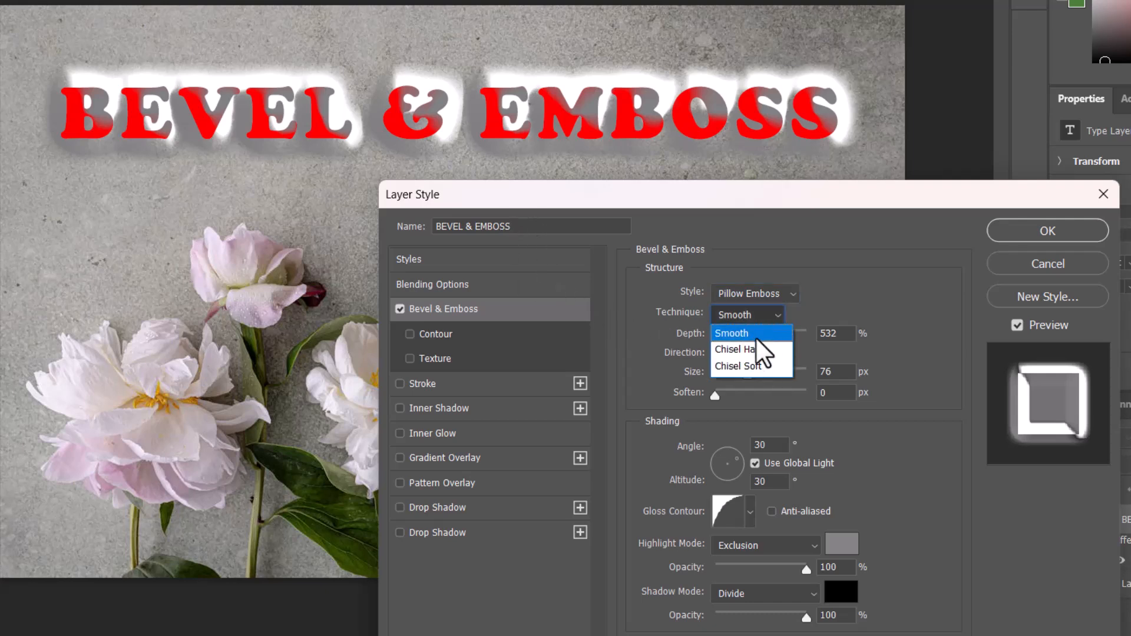
click(759, 349)
click(747, 315)
click(760, 366)
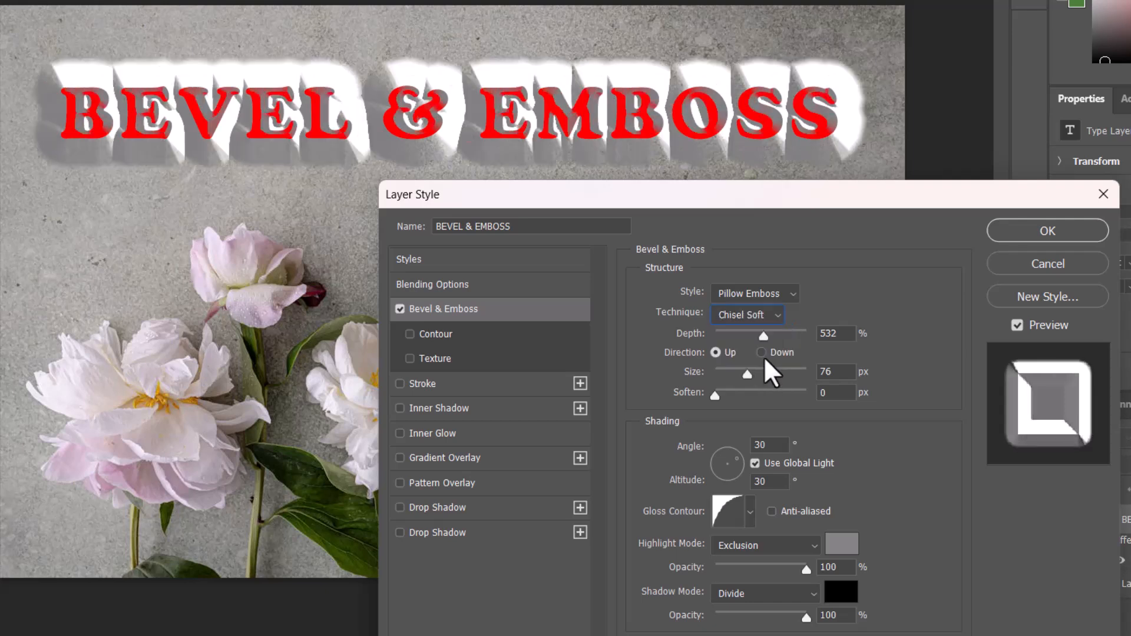
click(772, 316)
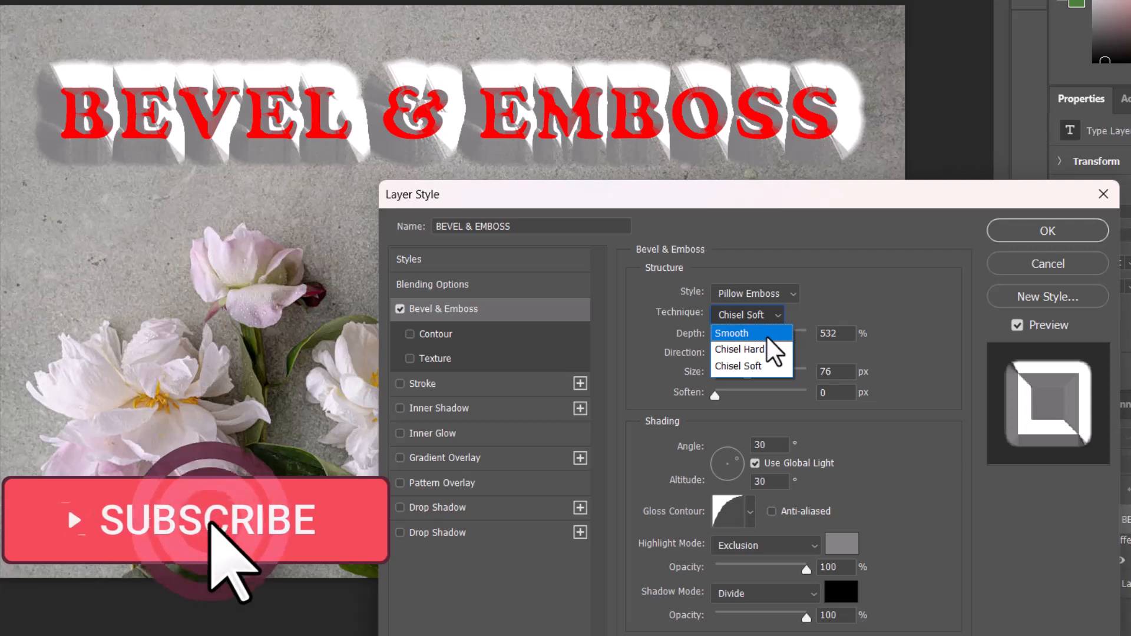
click(777, 310)
Set the bevel depth to 324% and, after previewing Chisel Hard, set the technique to Smooth.
mouse_move(763, 337)
mouse_down()
mouse_move(715, 336)
mouse_move(803, 336)
mouse_move(778, 347)
mouse_move(744, 336)
mouse_up()
click(778, 315)
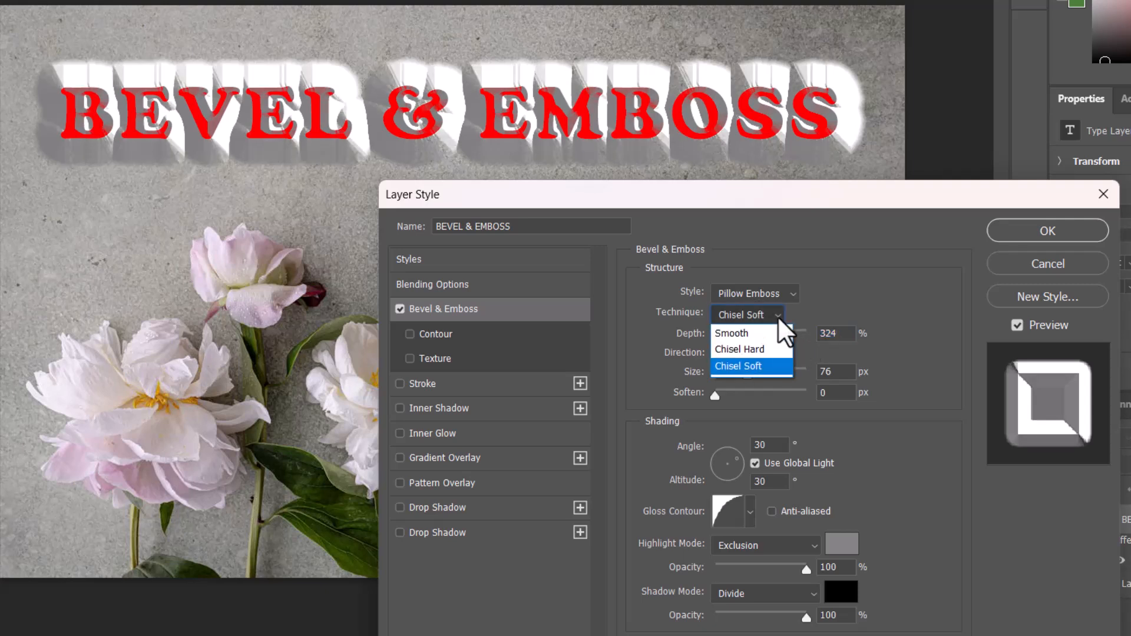
click(772, 348)
click(780, 316)
click(781, 332)
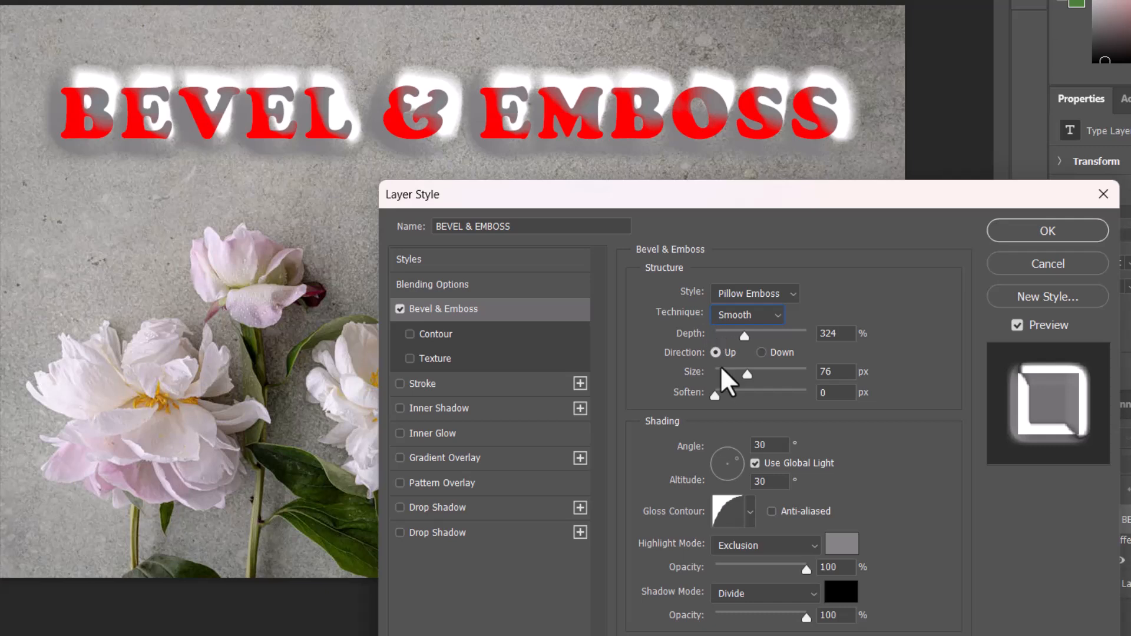
Keep the bevel direction Up, set size to 21 px and soften to 3 px, and set the shading angle to 114° with altitude 0°.
click(761, 353)
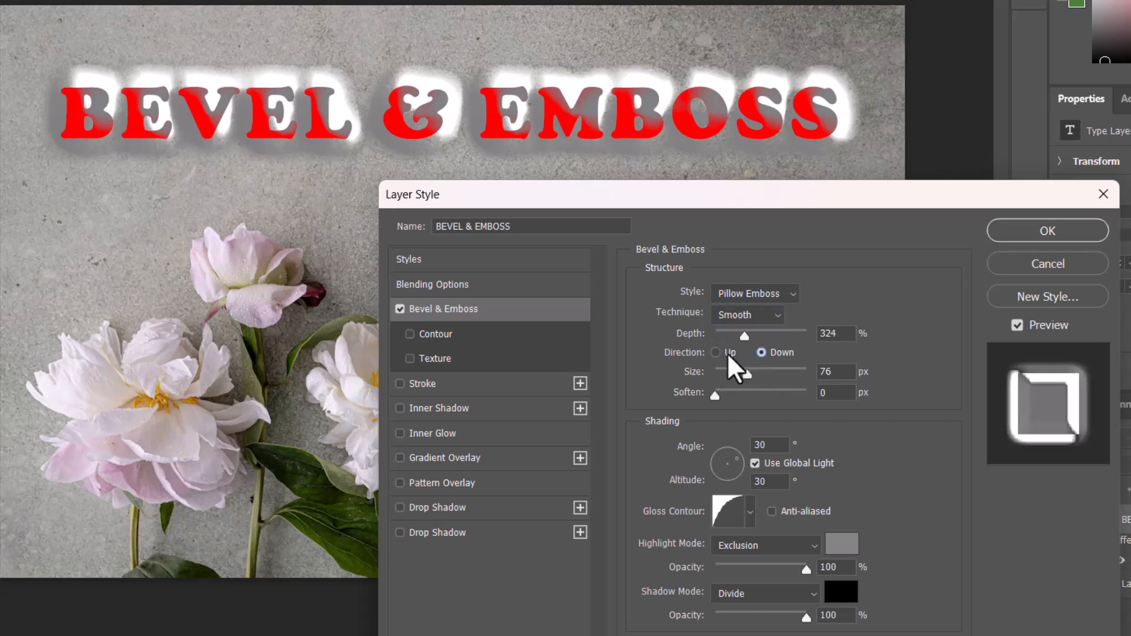
click(716, 352)
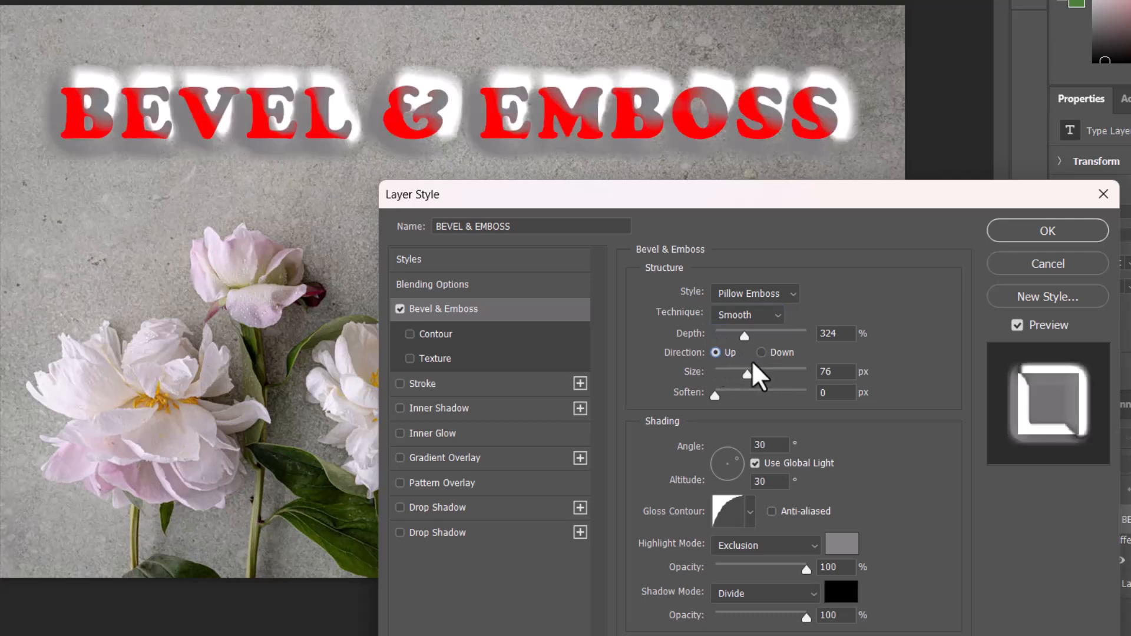
drag(751, 373, 816, 383)
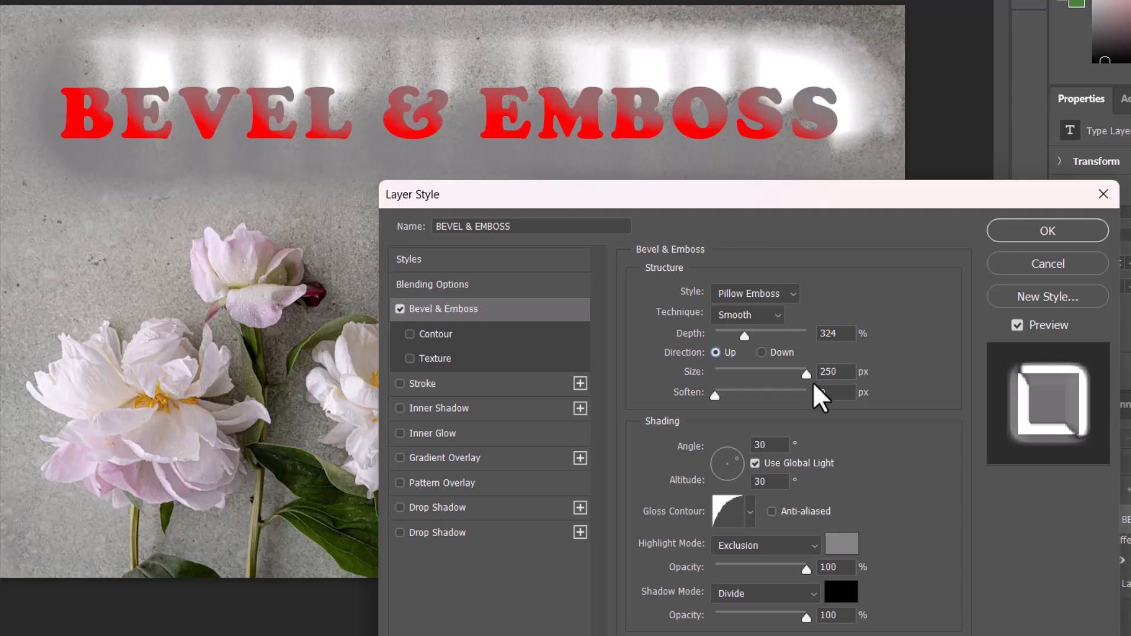
drag(815, 384, 731, 395)
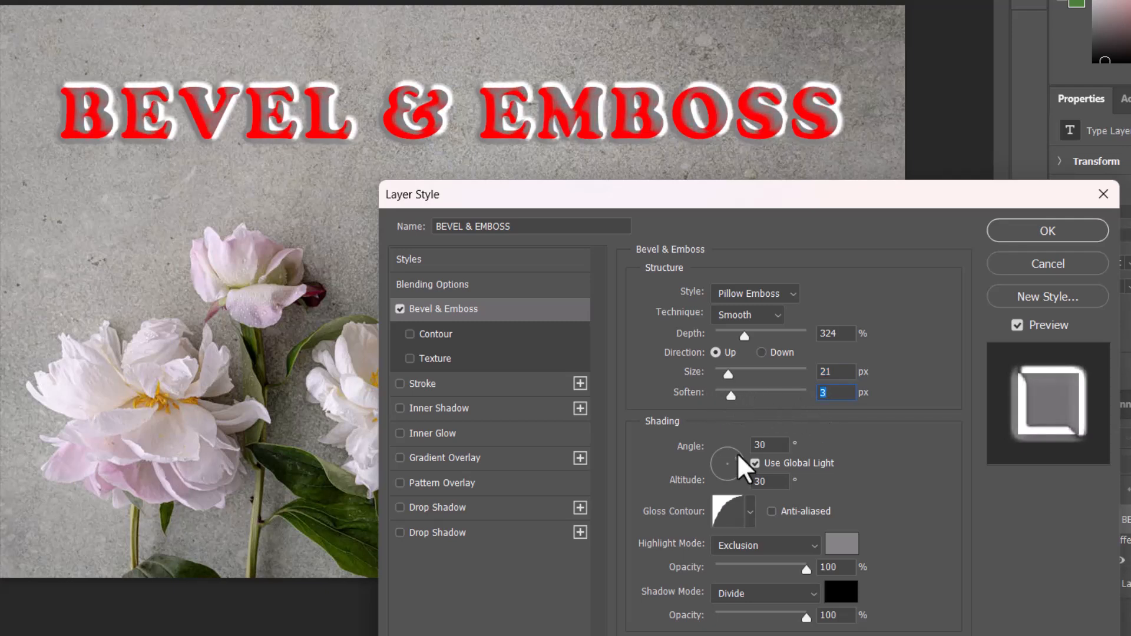
drag(738, 457, 712, 450)
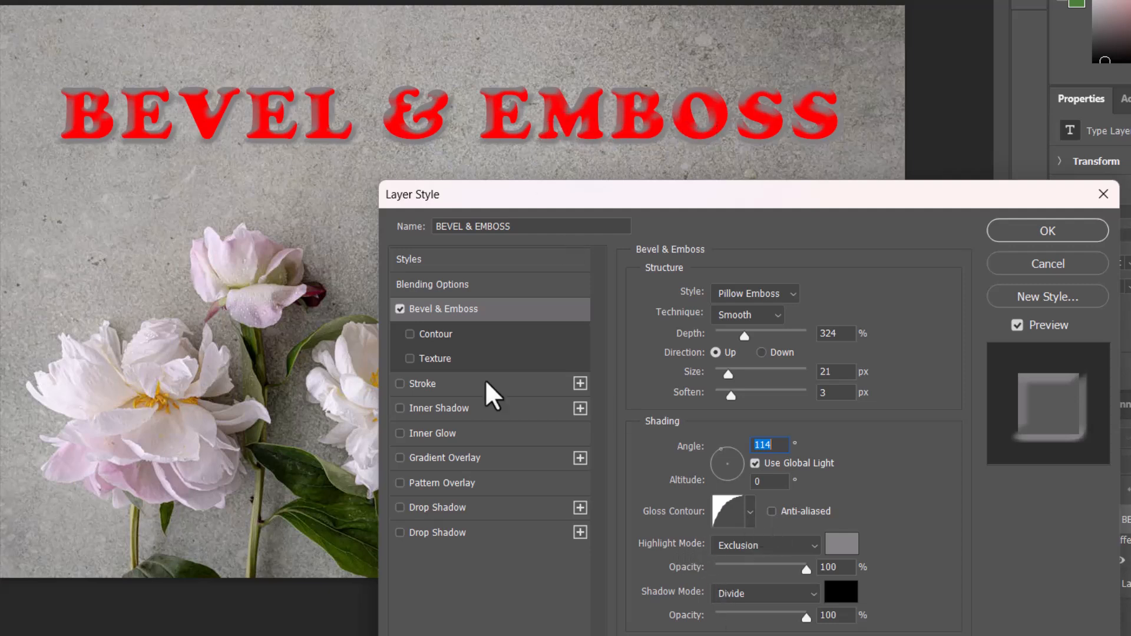
Enable the bevel's Contour option and open its settings, leaving Anti-aliased off after testing it.
click(406, 335)
click(405, 337)
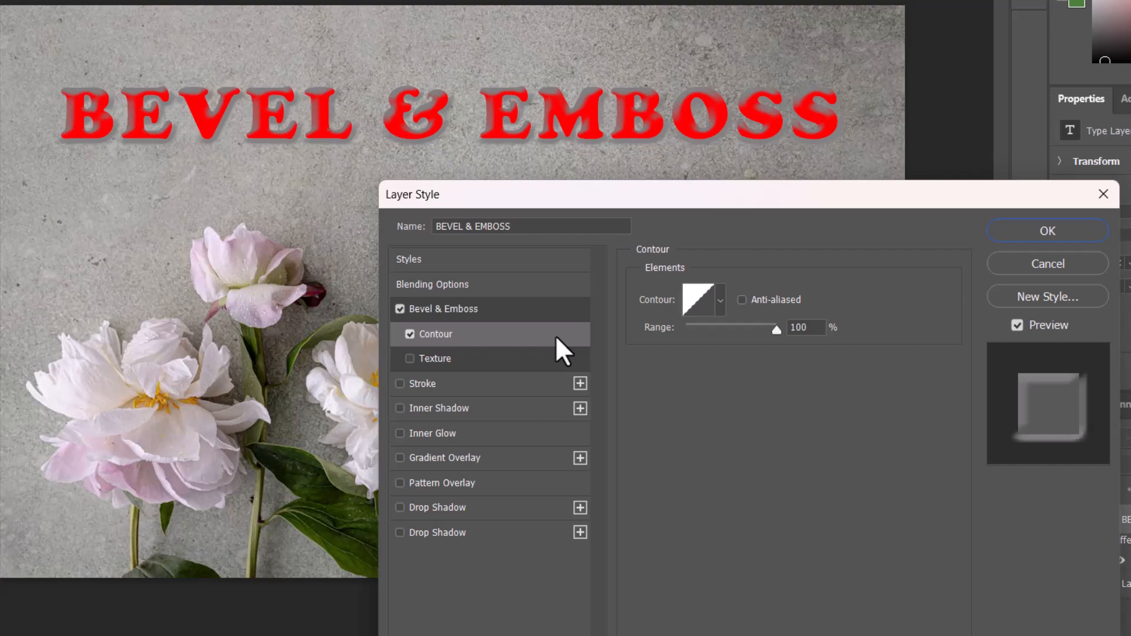
click(741, 299)
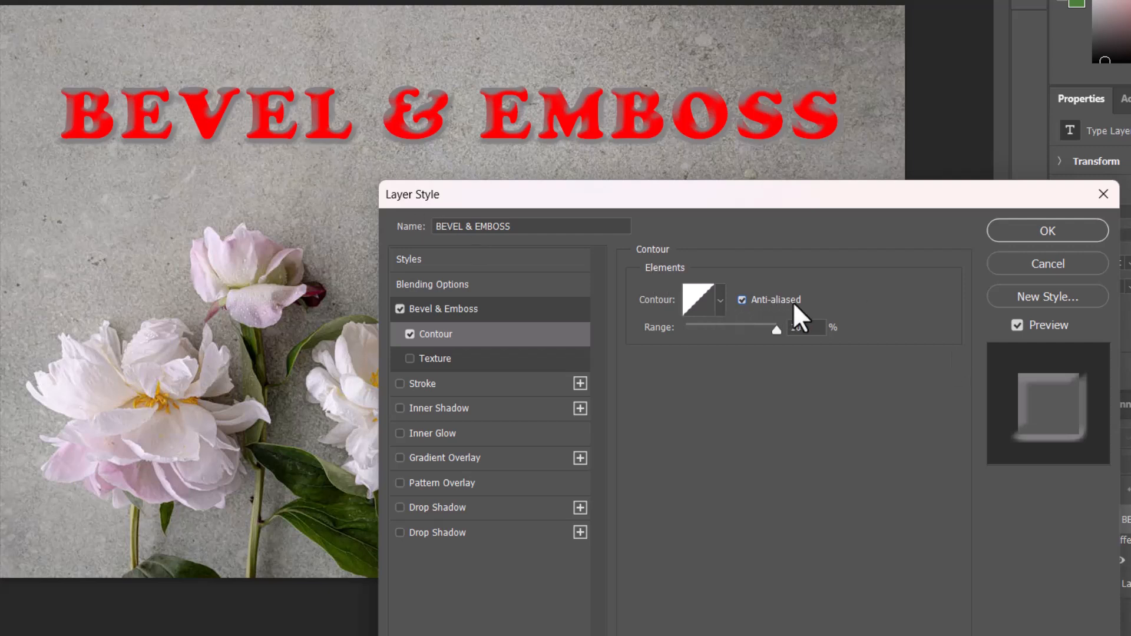
click(743, 299)
Try the peak-shaped, V-shaped and shallow concave contour presets on the bevel.
click(719, 302)
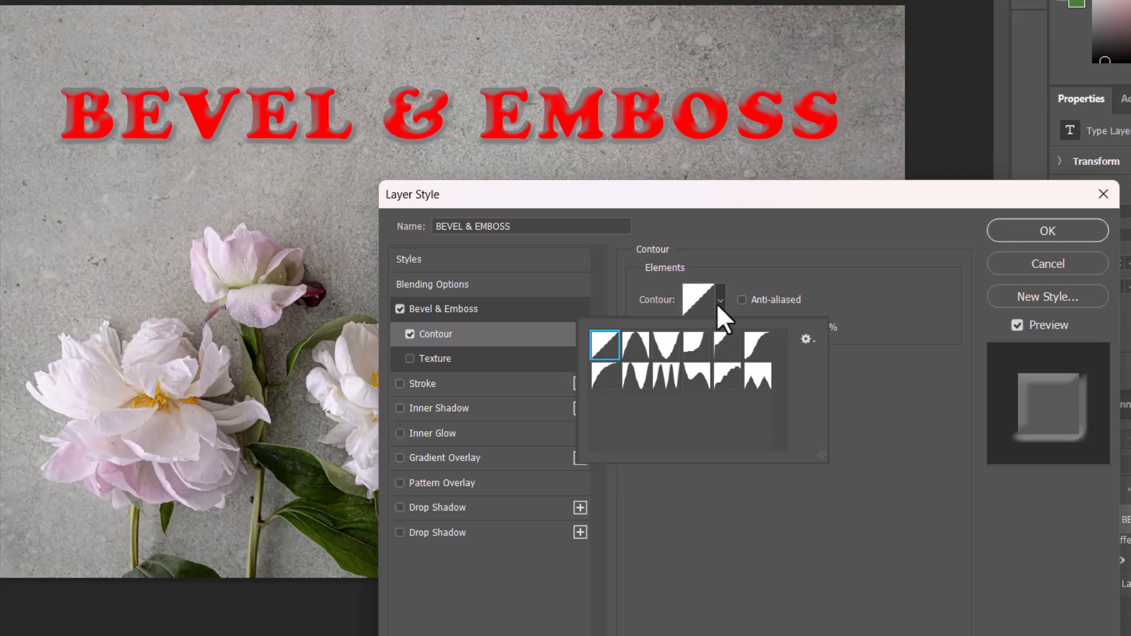
click(719, 304)
click(718, 298)
click(635, 345)
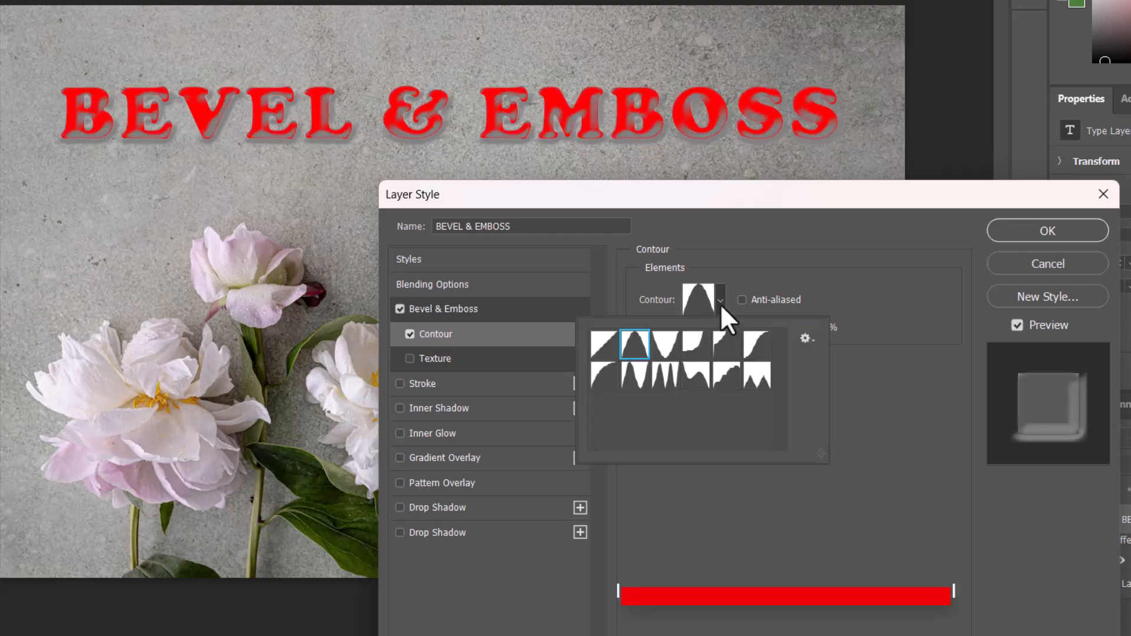
click(719, 303)
click(714, 302)
click(665, 345)
click(711, 301)
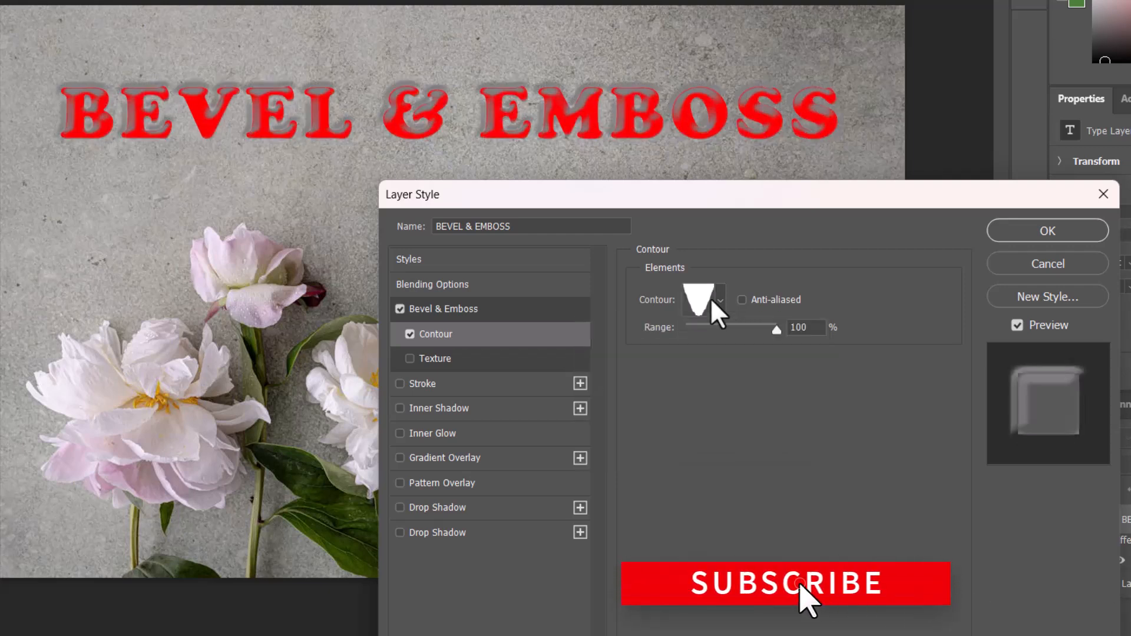
click(720, 304)
click(721, 347)
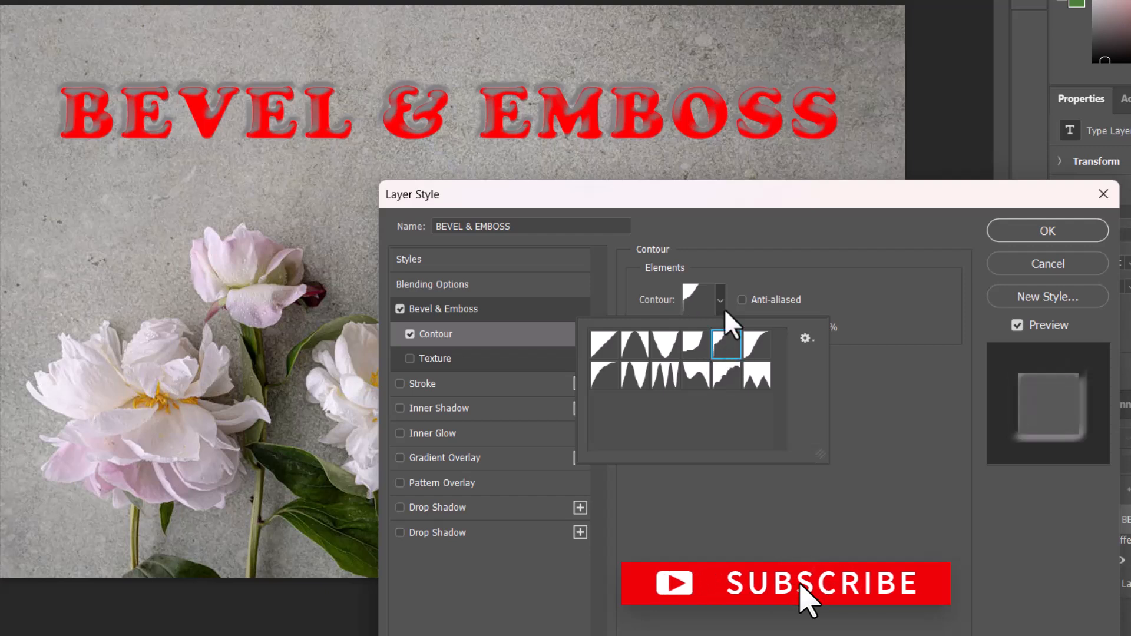
Preview the second-row contour presets from the zigzag one backwards and apply the row's first, rounded-curve preset.
click(721, 300)
click(718, 302)
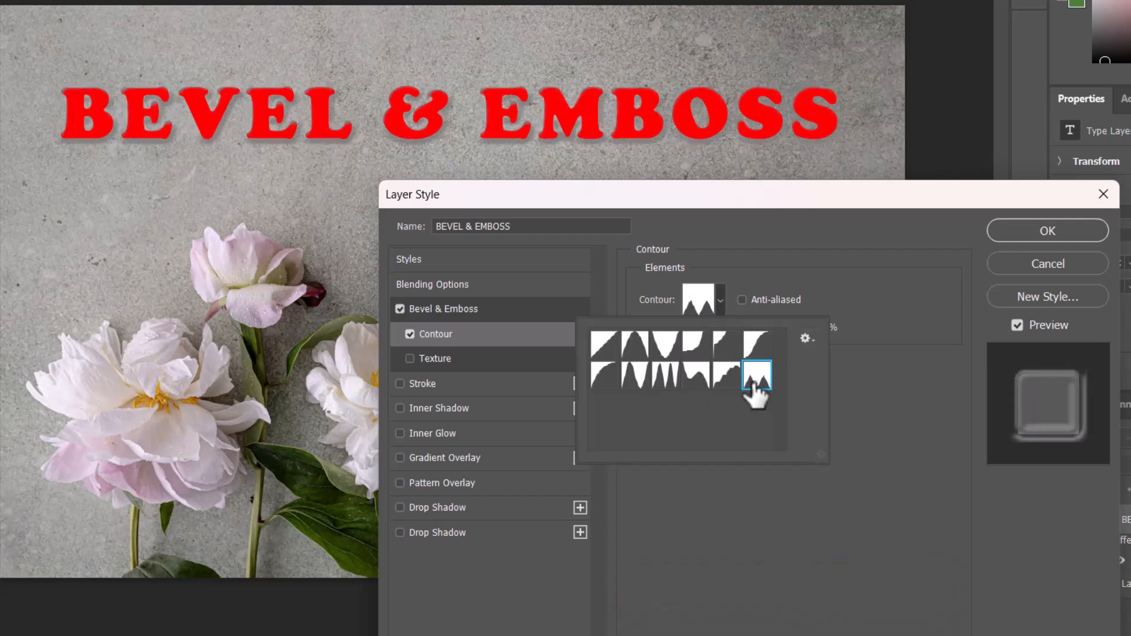
click(729, 379)
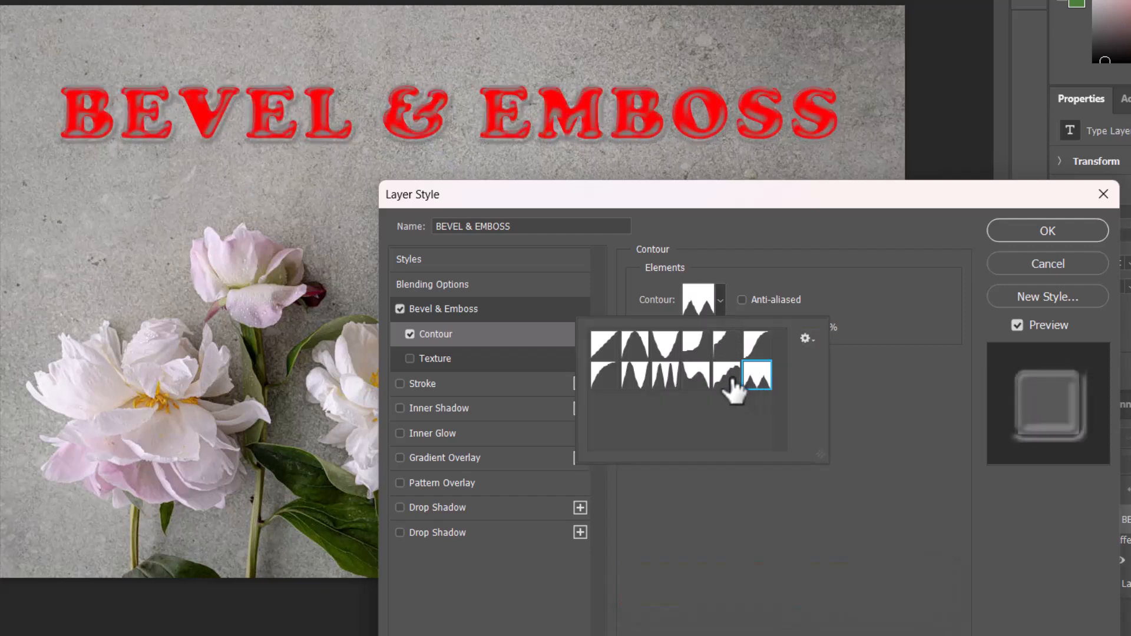
click(696, 375)
click(666, 375)
click(635, 376)
click(605, 377)
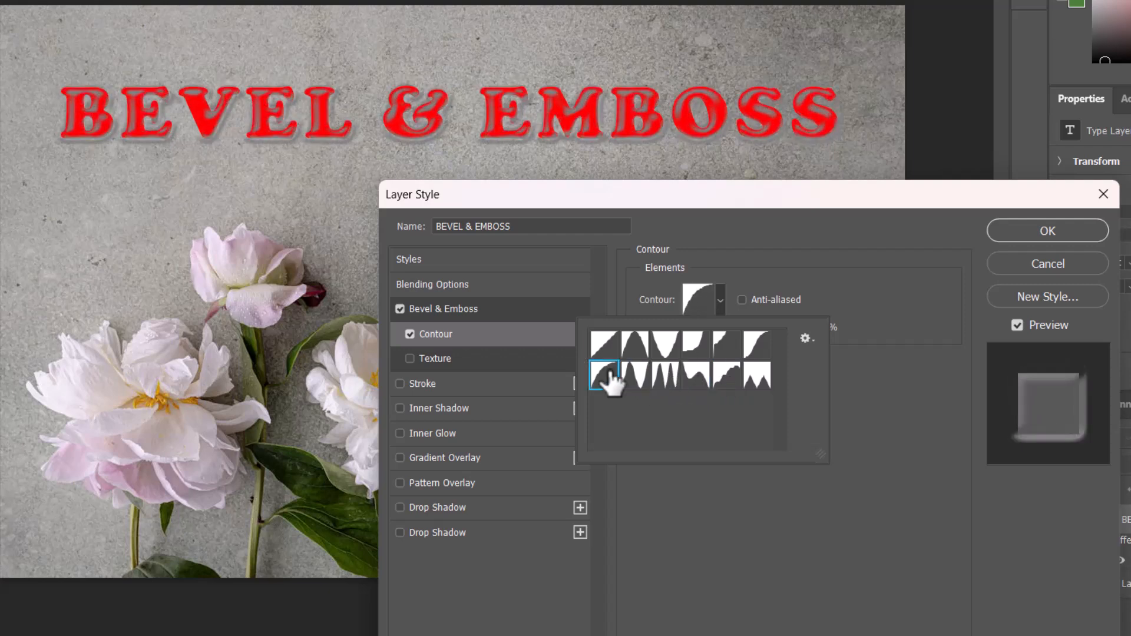
Apply the linear preset as the bevel contour and keep its range at 100%.
click(605, 346)
click(719, 308)
mouse_move(777, 331)
mouse_down()
mouse_move(688, 328)
mouse_move(781, 334)
mouse_up()
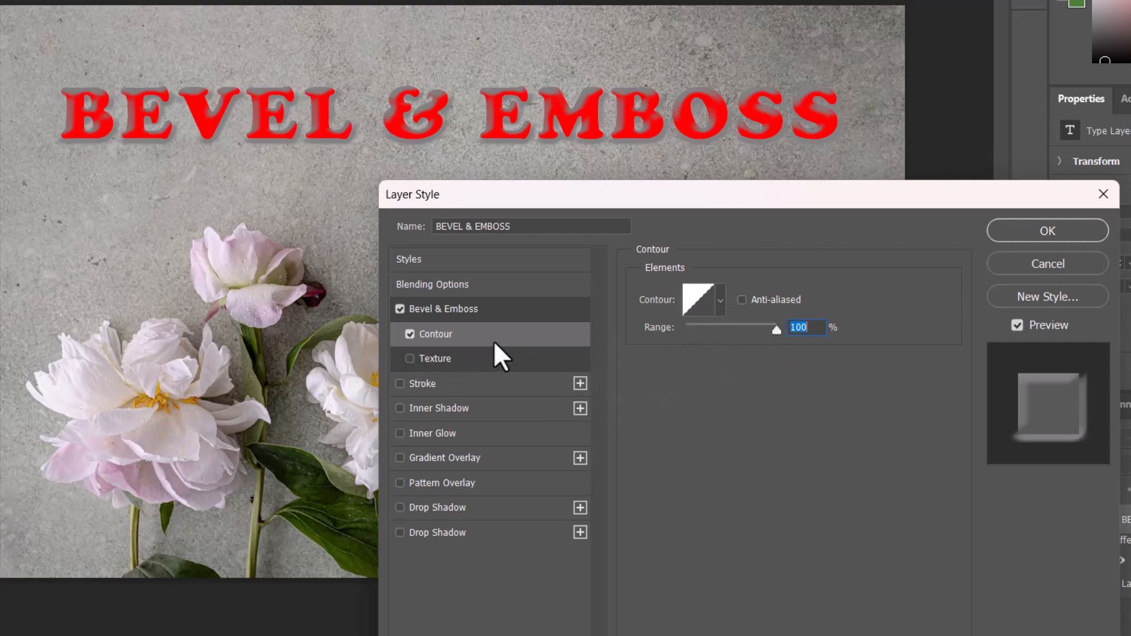
Enable the bevel's Texture option, open its settings, and turn the Contour option off.
click(410, 359)
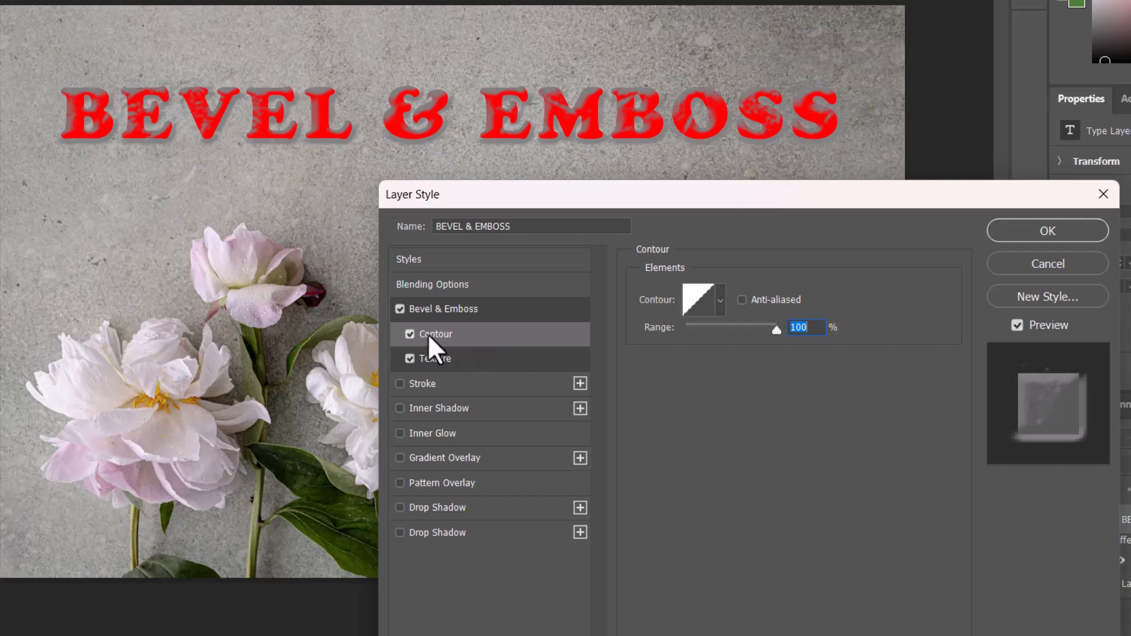
click(471, 359)
click(407, 331)
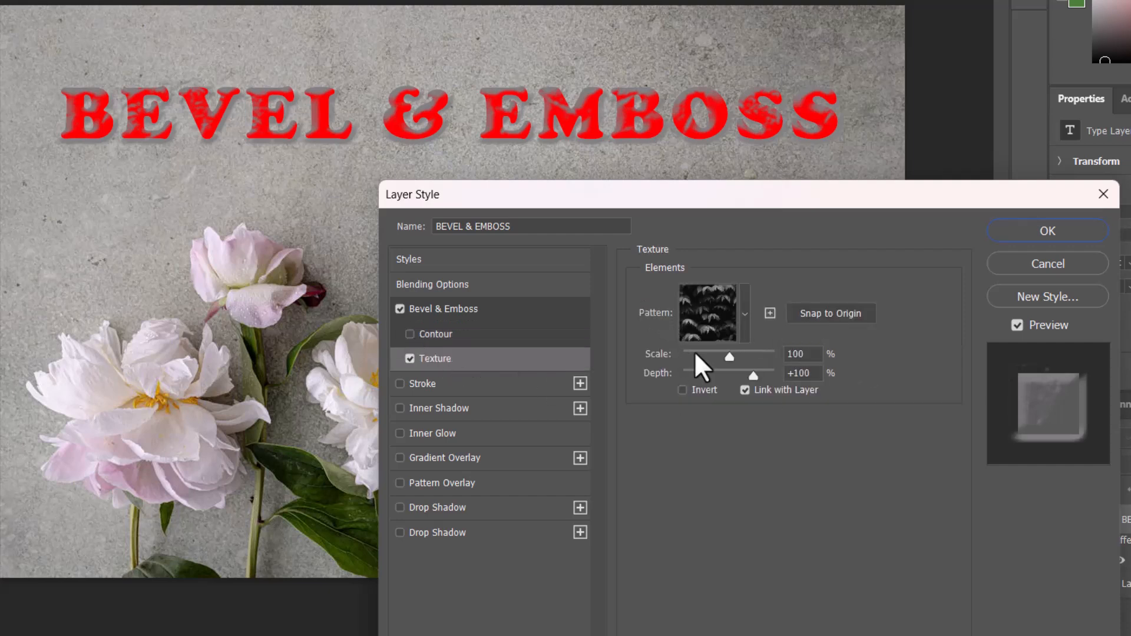
Preview the second and third texture patterns in the Trees group and apply the group's fourth pattern.
click(744, 313)
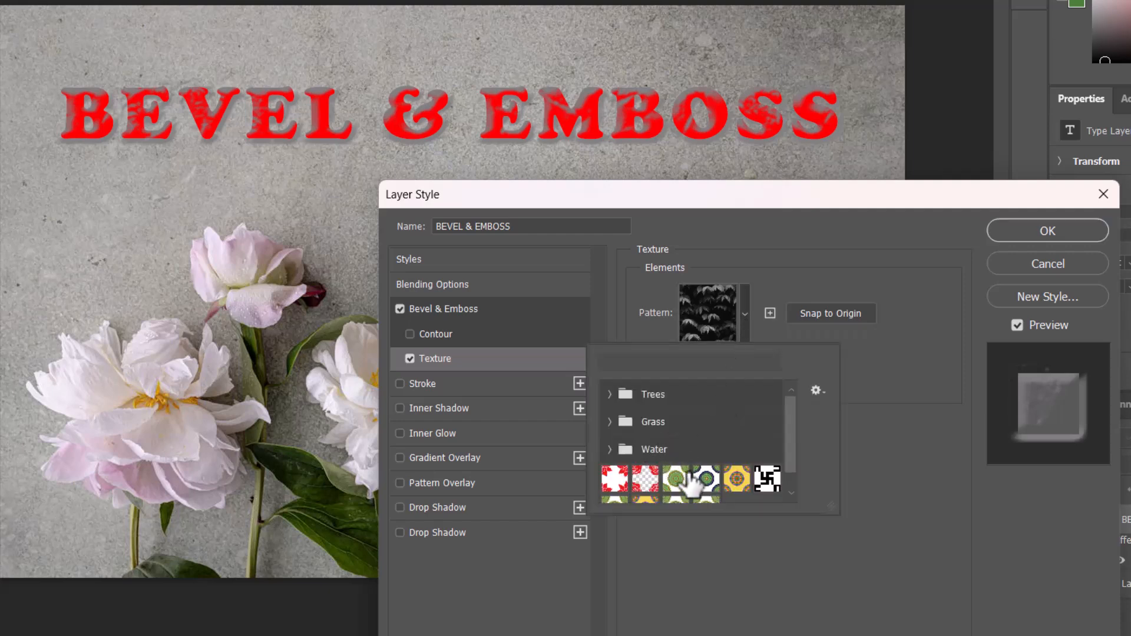
click(609, 395)
click(664, 423)
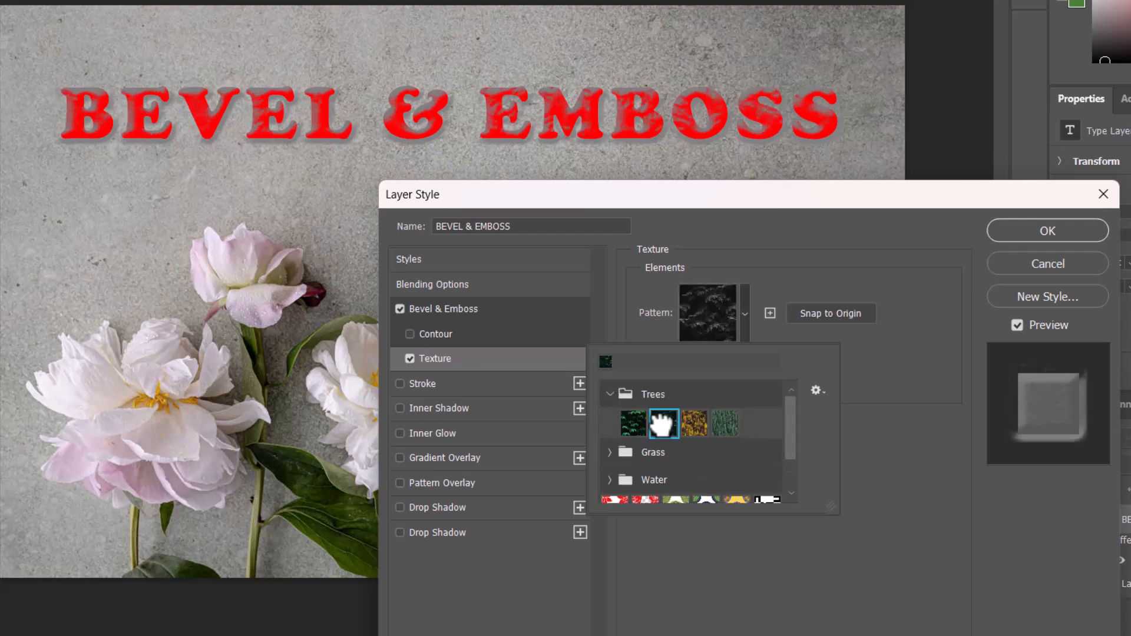
click(695, 423)
click(725, 423)
click(610, 395)
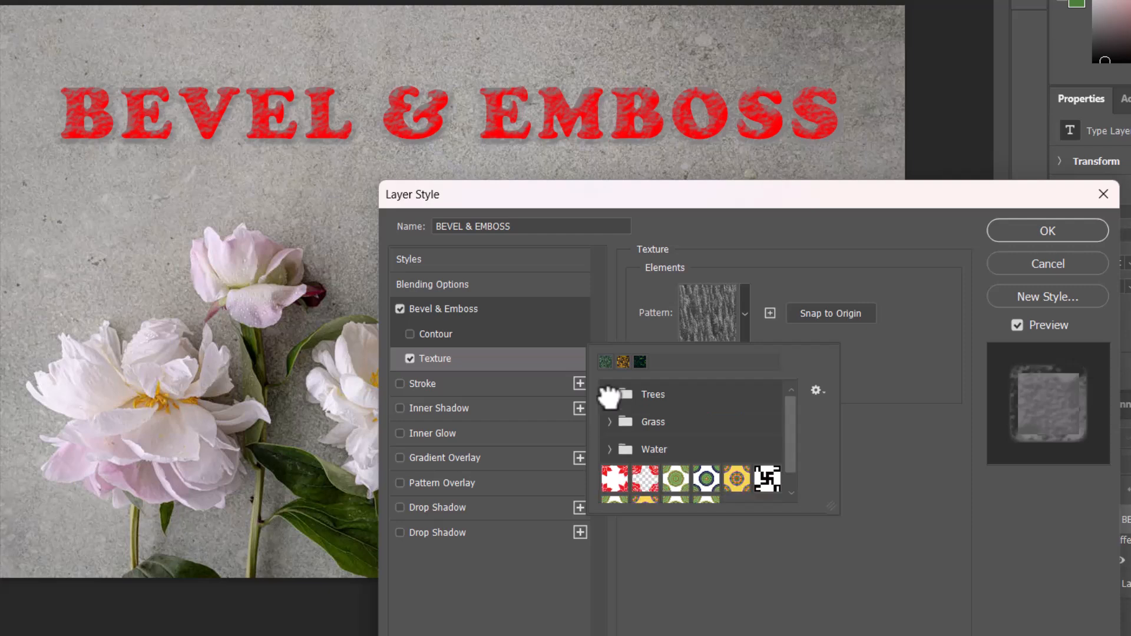
click(745, 309)
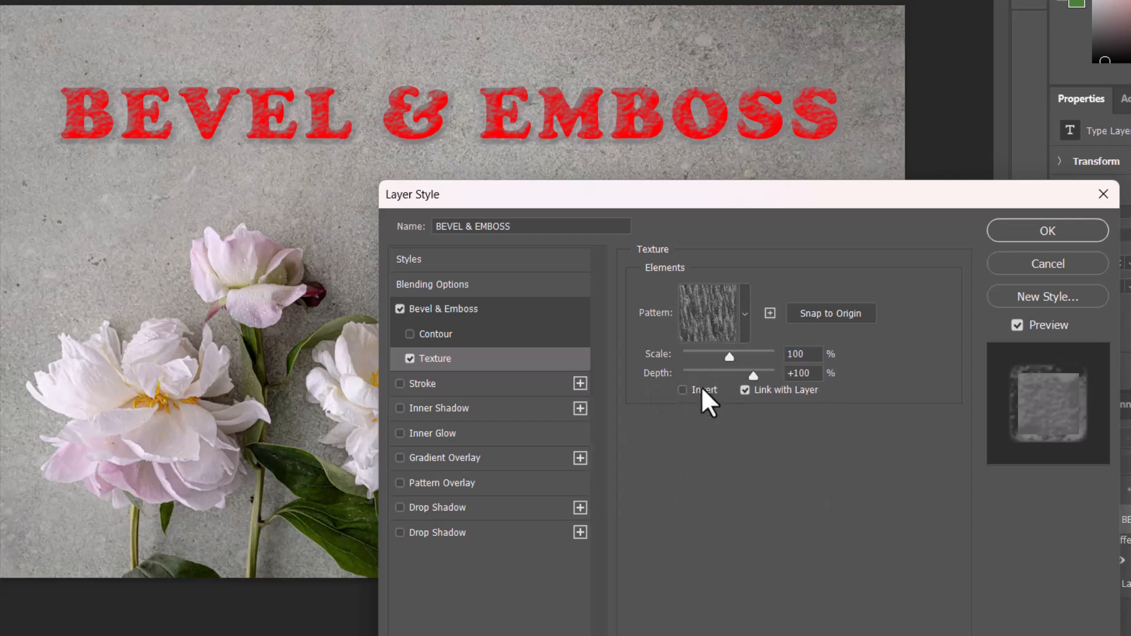
Reduce the text layer's fill opacity to 0% in the Blending Options.
click(746, 389)
click(408, 283)
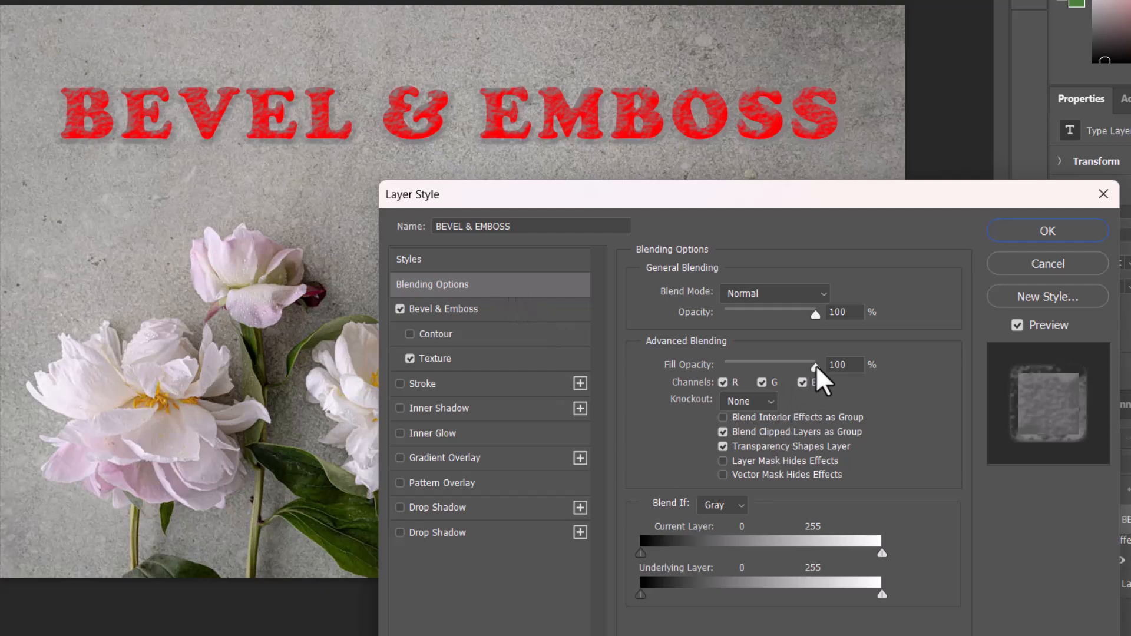
drag(816, 366, 724, 365)
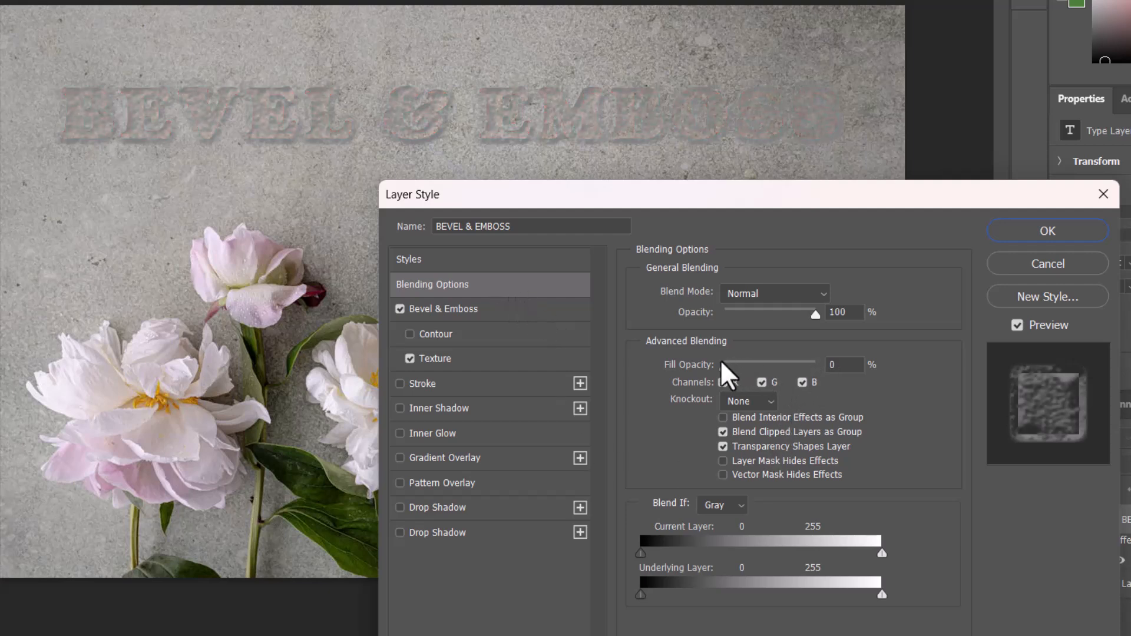
Set the bevel's depth to 188%, size to 250 px, soften to 6 px and angle to 106°, keeping the Pillow Emboss style.
click(441, 311)
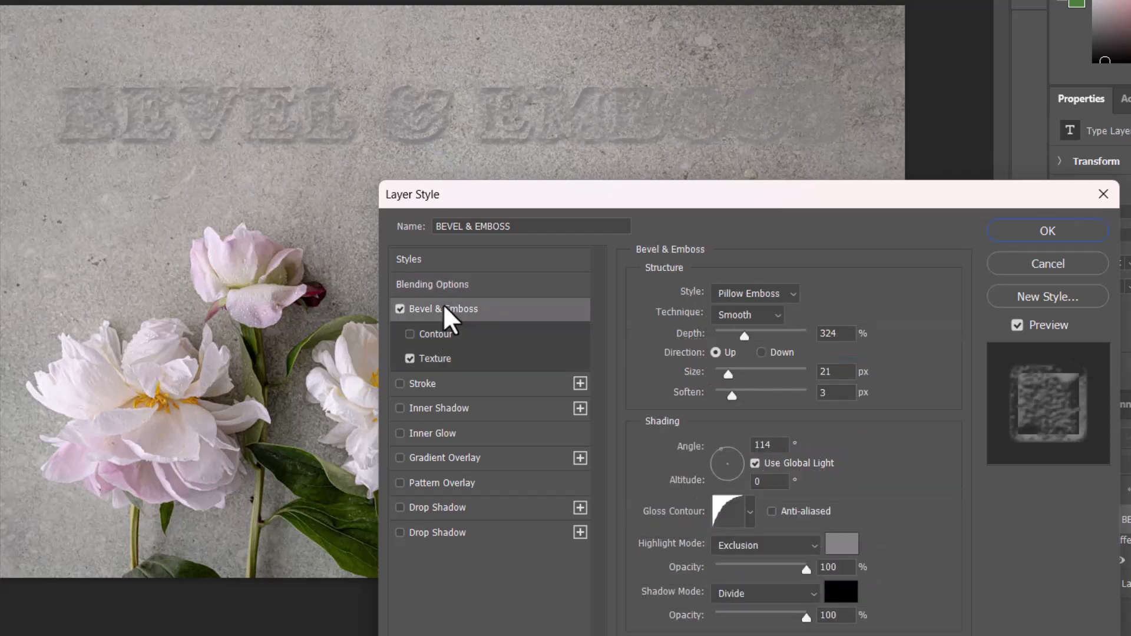
drag(729, 394, 768, 395)
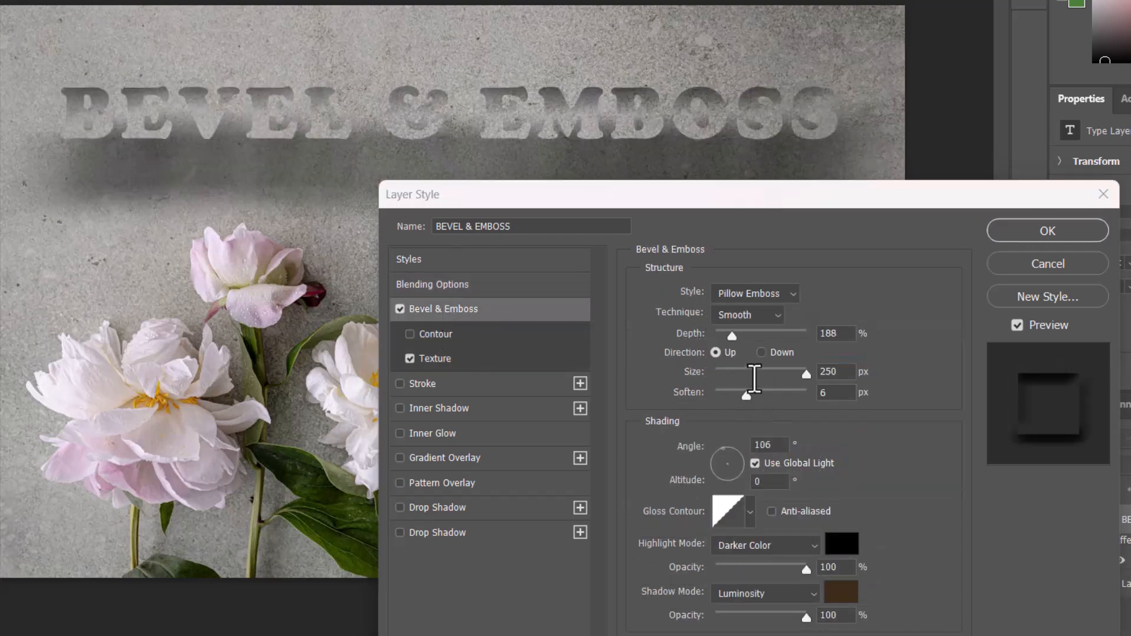
click(789, 295)
click(766, 361)
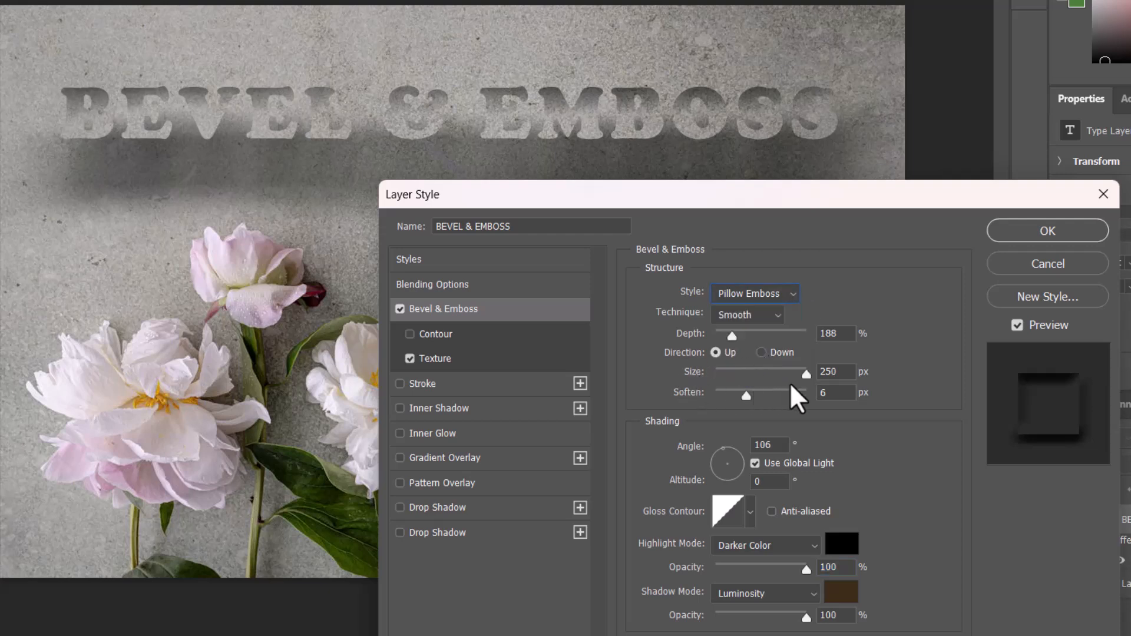
Try several gloss contour presets, apply the triple-peaked one from the second row, and set soften to 4 px.
click(750, 512)
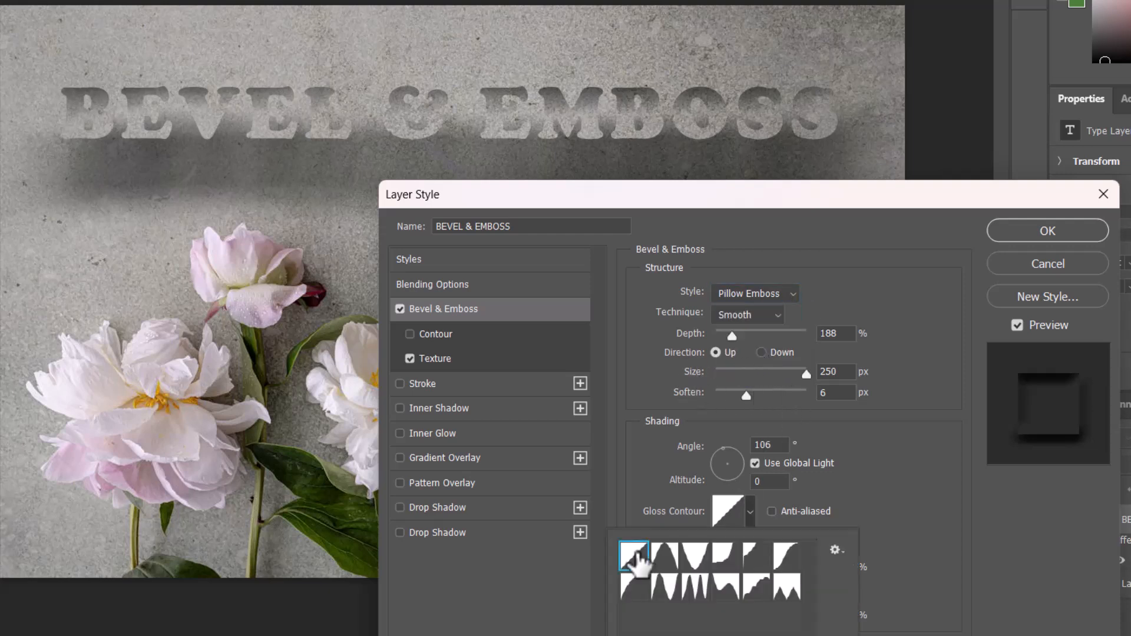
click(664, 562)
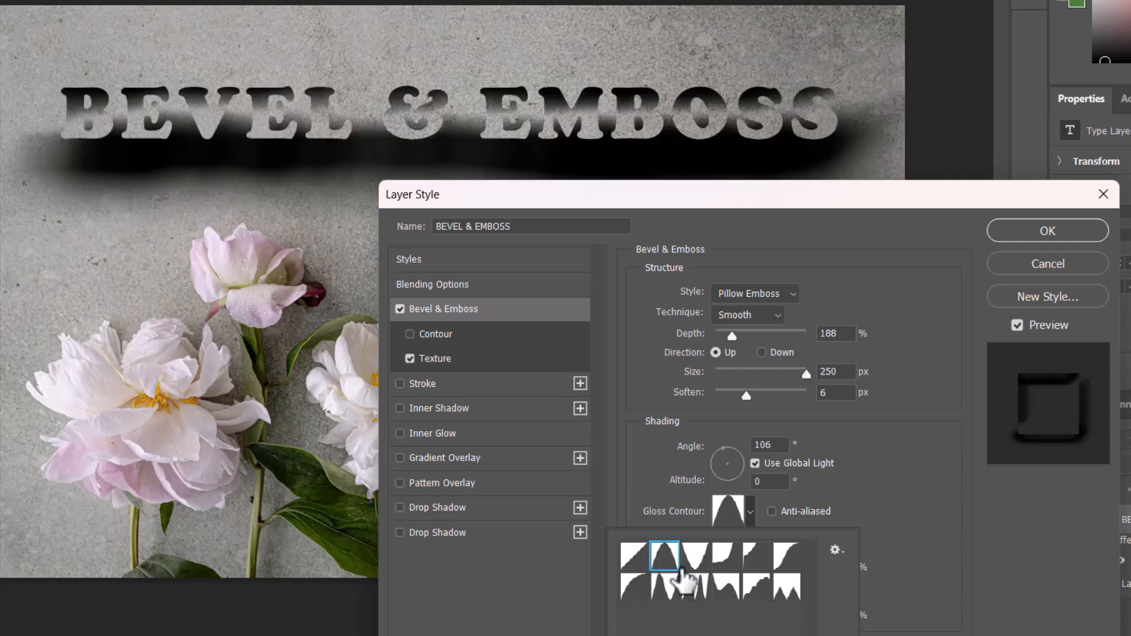
click(697, 563)
click(721, 563)
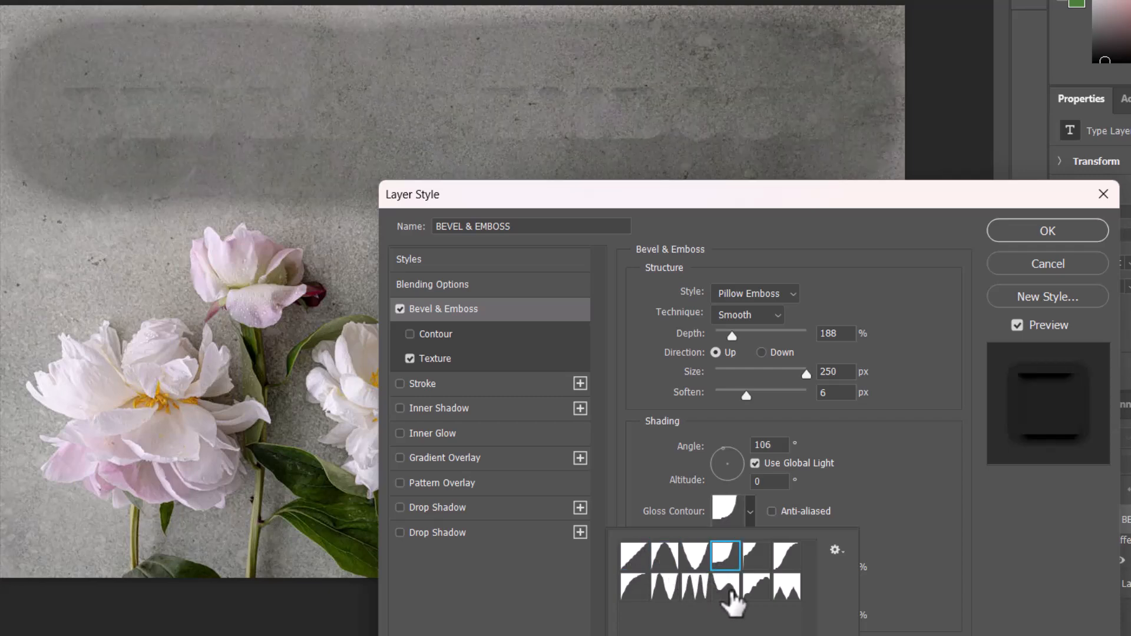
click(729, 590)
click(696, 589)
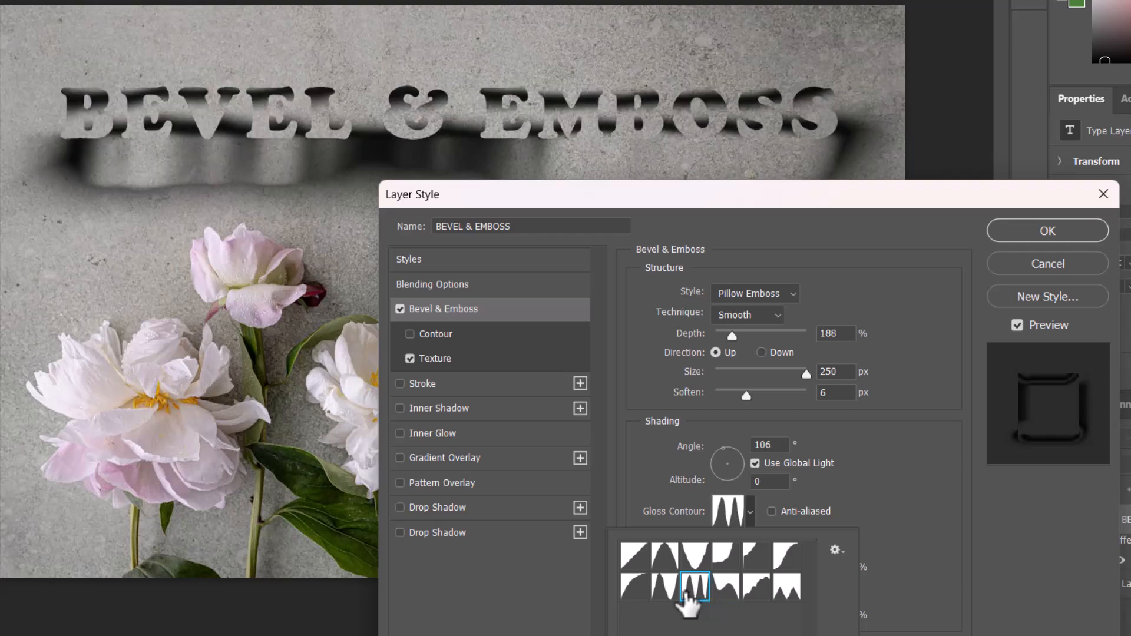
mouse_move(746, 394)
mouse_down()
mouse_move(799, 400)
mouse_move(669, 398)
mouse_move(737, 398)
mouse_up()
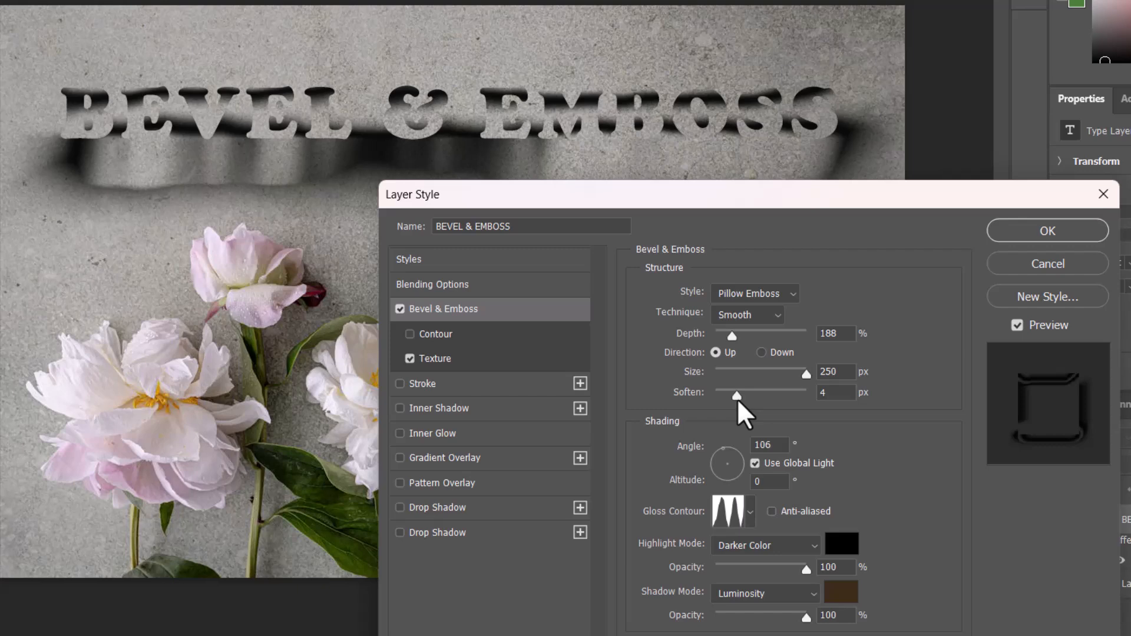
Try Linear Burn and Multiply as the bevel's highlight mode, and apply Hard Mix.
click(798, 553)
click(748, 257)
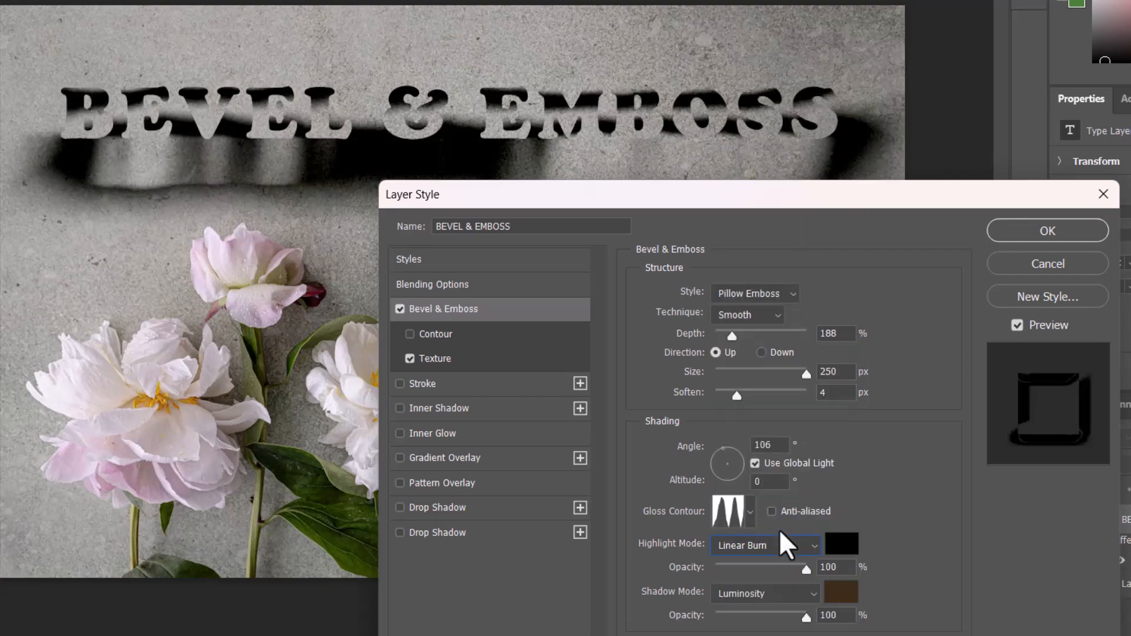
click(803, 547)
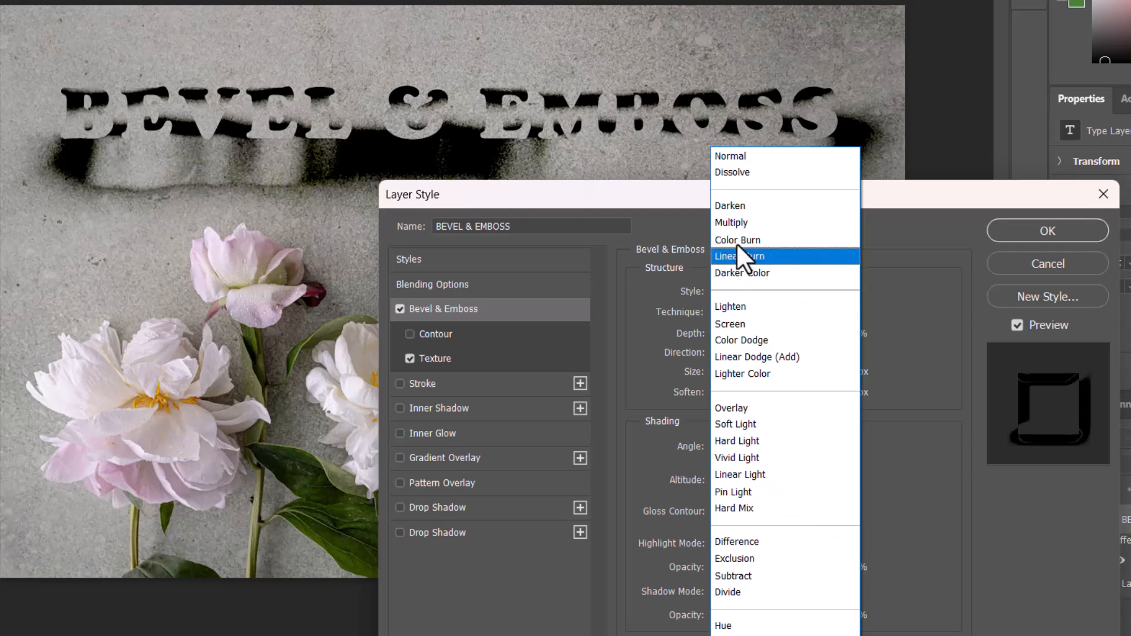
click(738, 224)
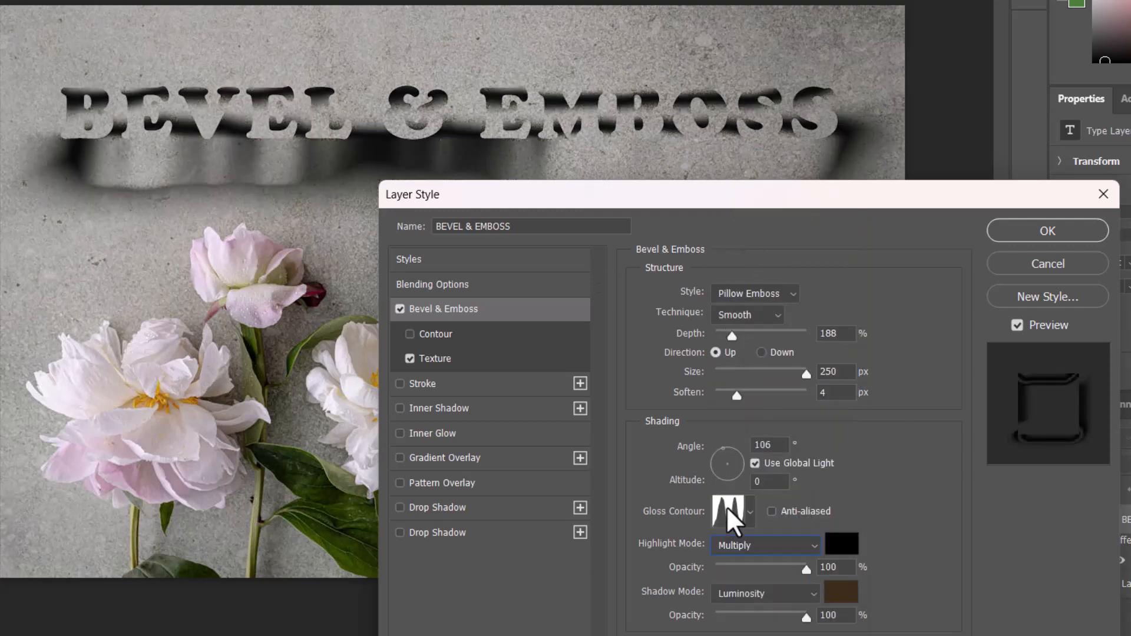
click(812, 549)
click(769, 516)
Try the Outer Bevel style and switch the bevel back to Pillow Emboss.
click(795, 297)
click(765, 301)
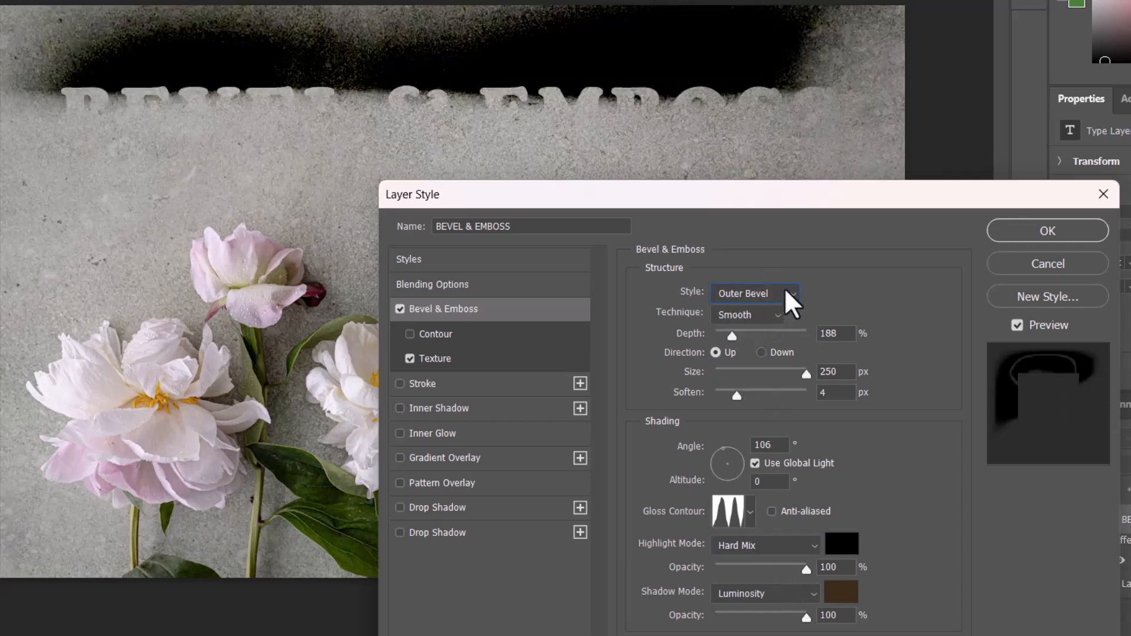
click(790, 293)
click(767, 329)
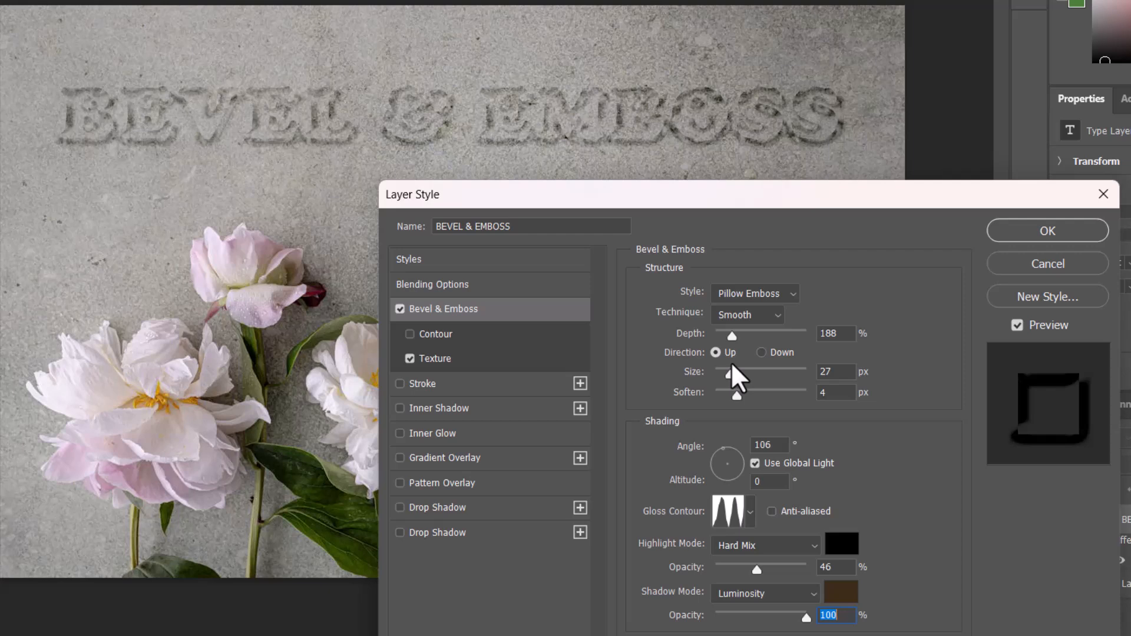
Set the bevel size to 84 px and apply the linear gloss contour preset.
drag(733, 362, 751, 373)
click(750, 511)
click(634, 556)
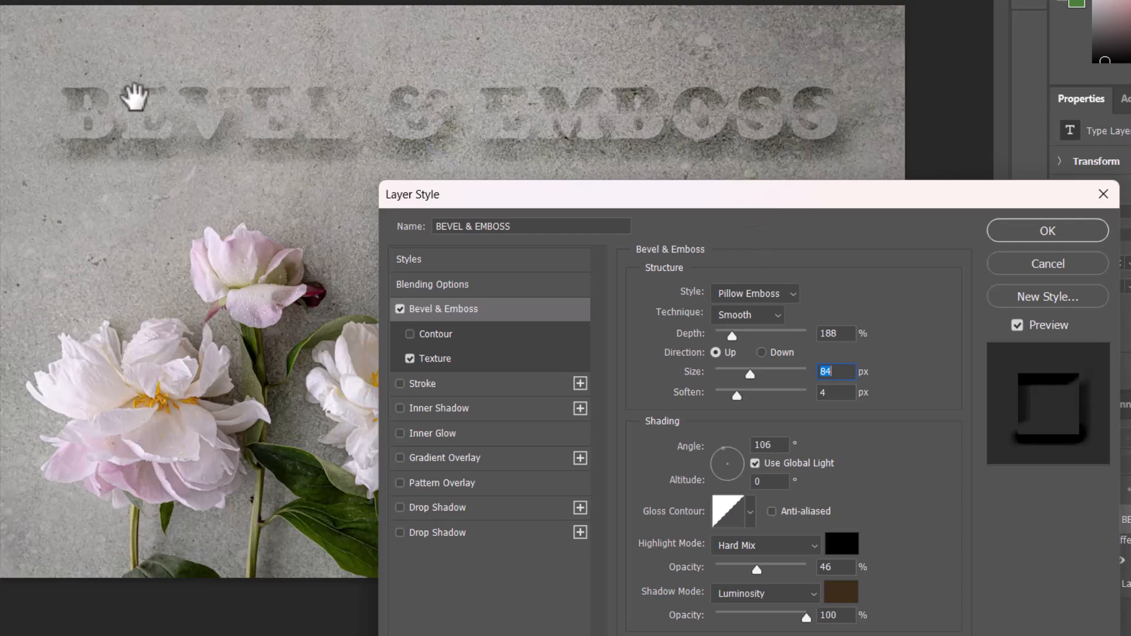
Try Soft Light as the highlight mode, apply Darker Color instead, and raise the highlight opacity to 100%.
click(812, 544)
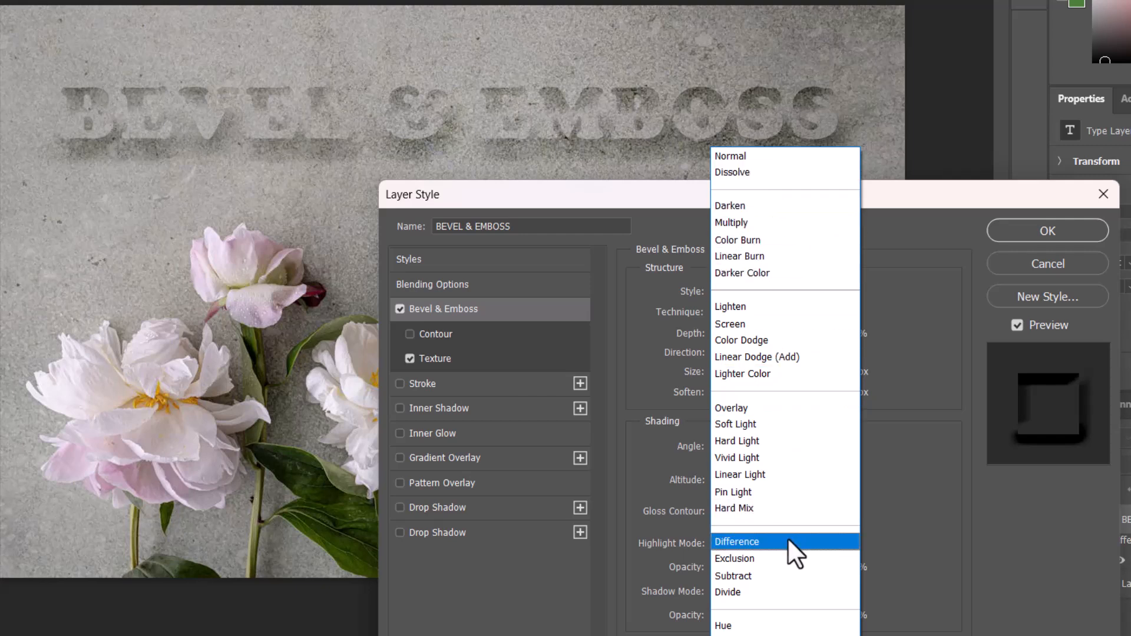
click(944, 491)
click(805, 552)
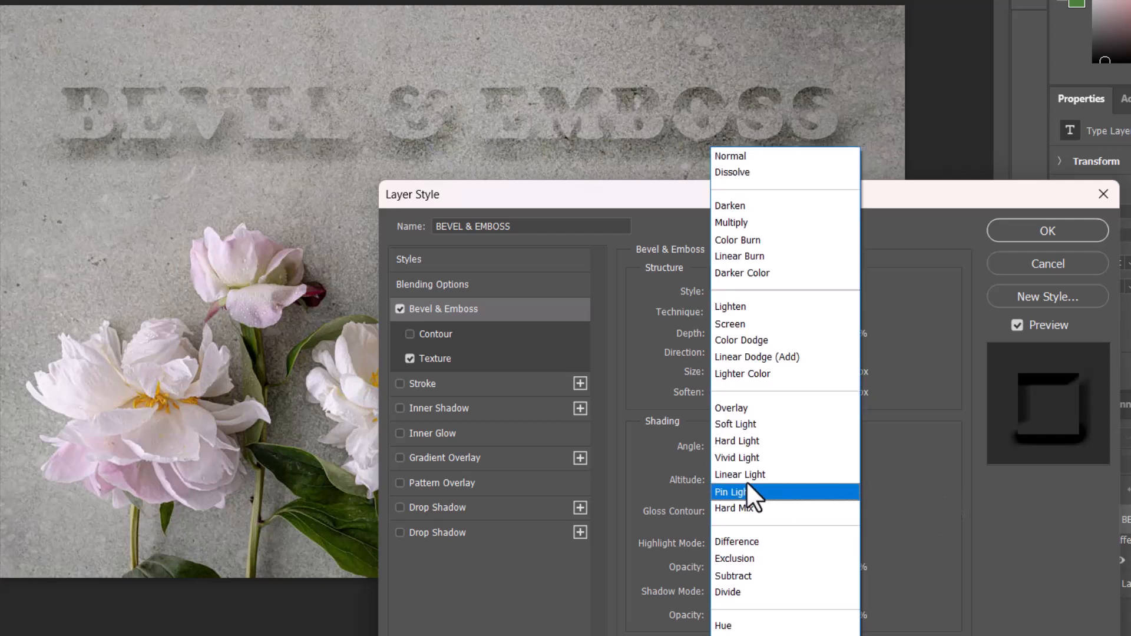
click(734, 424)
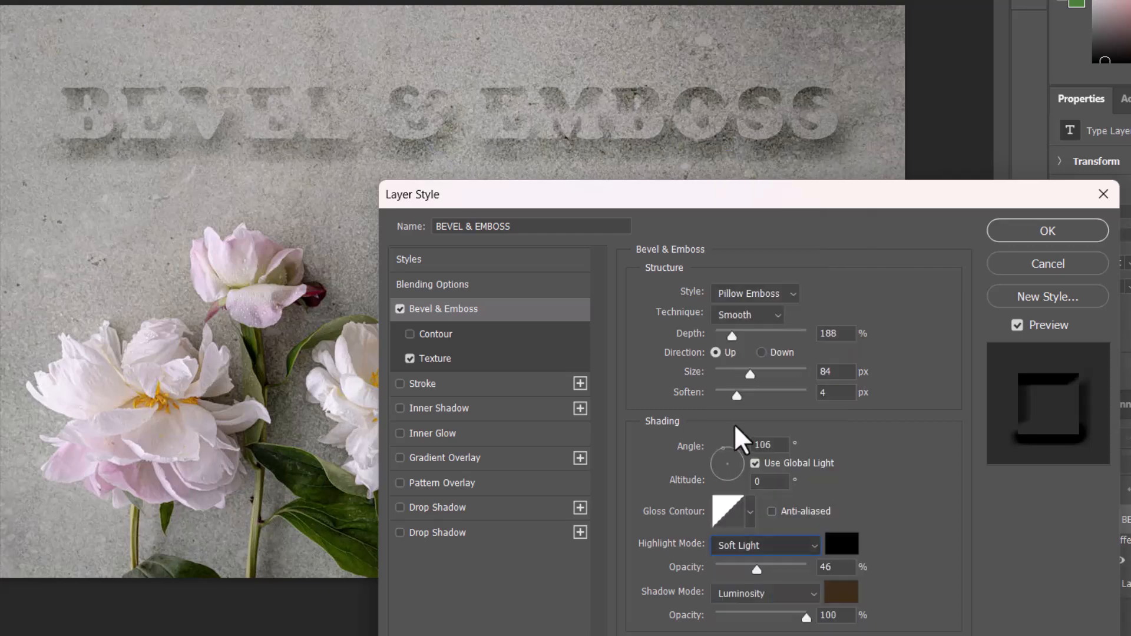
click(807, 541)
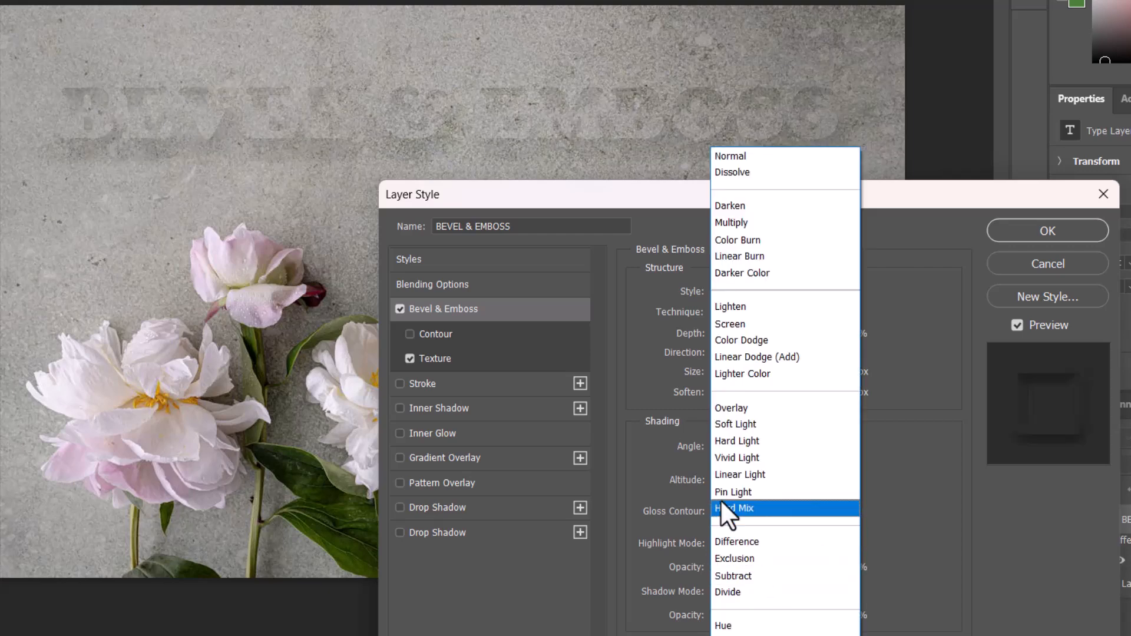
click(754, 274)
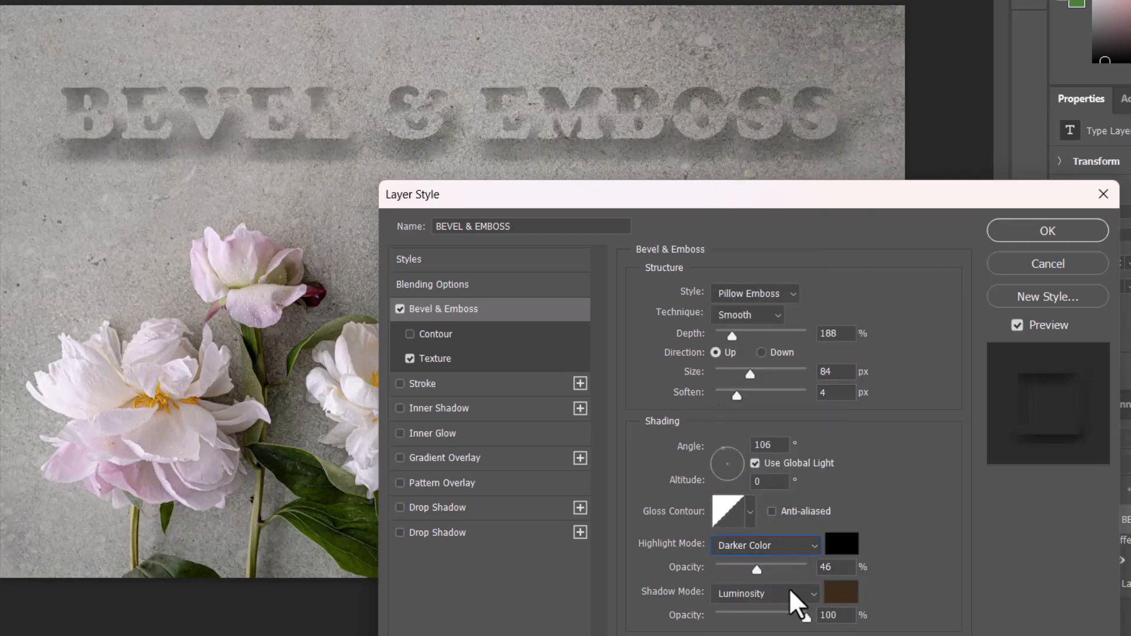
drag(753, 568, 811, 564)
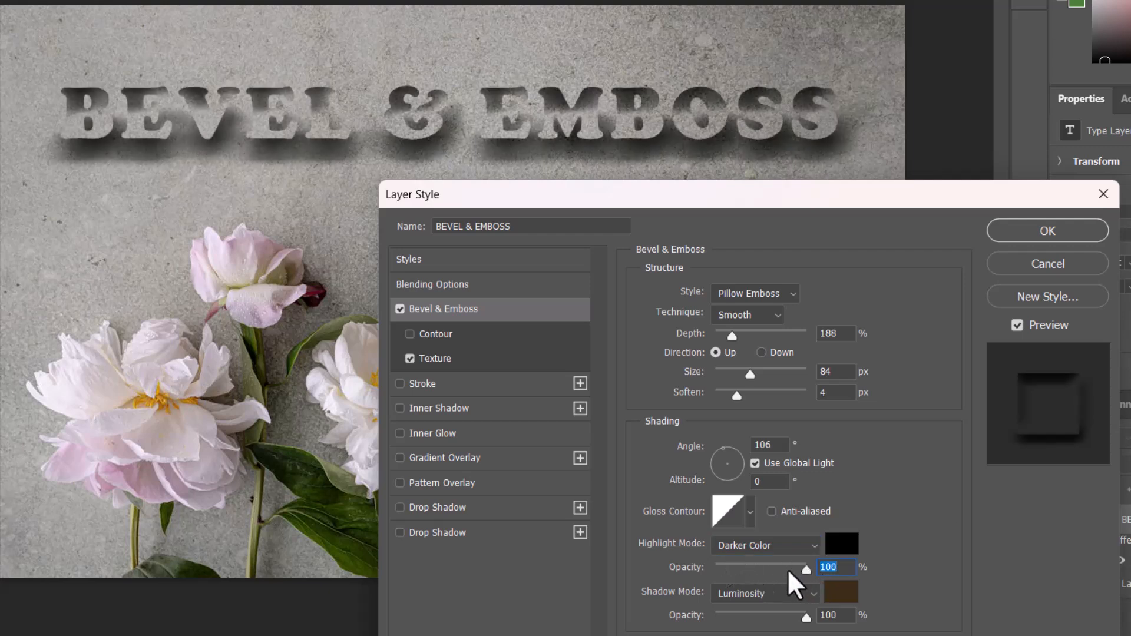
Try Multiply, Subtract and Hue as the bevel's shadow mode, and apply Difference.
click(775, 601)
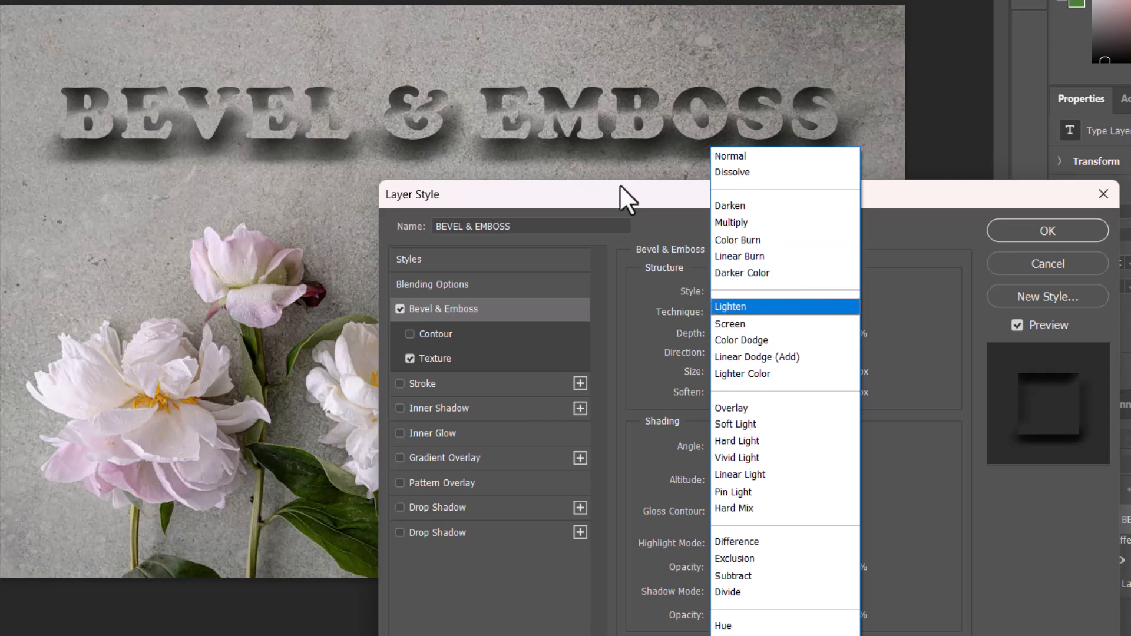
click(747, 224)
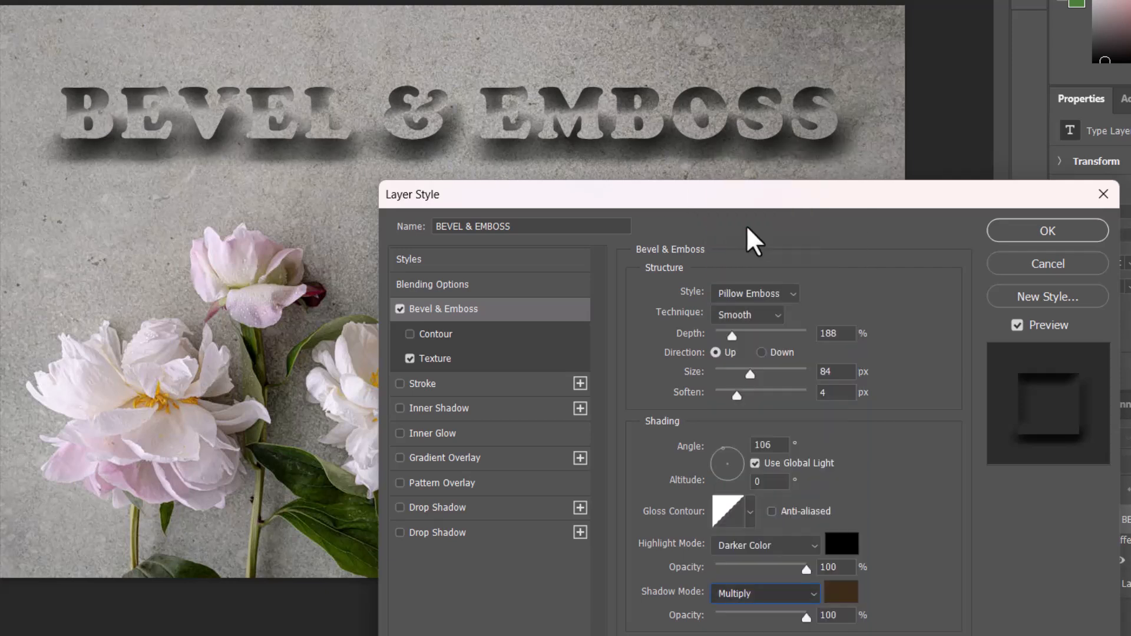
click(806, 590)
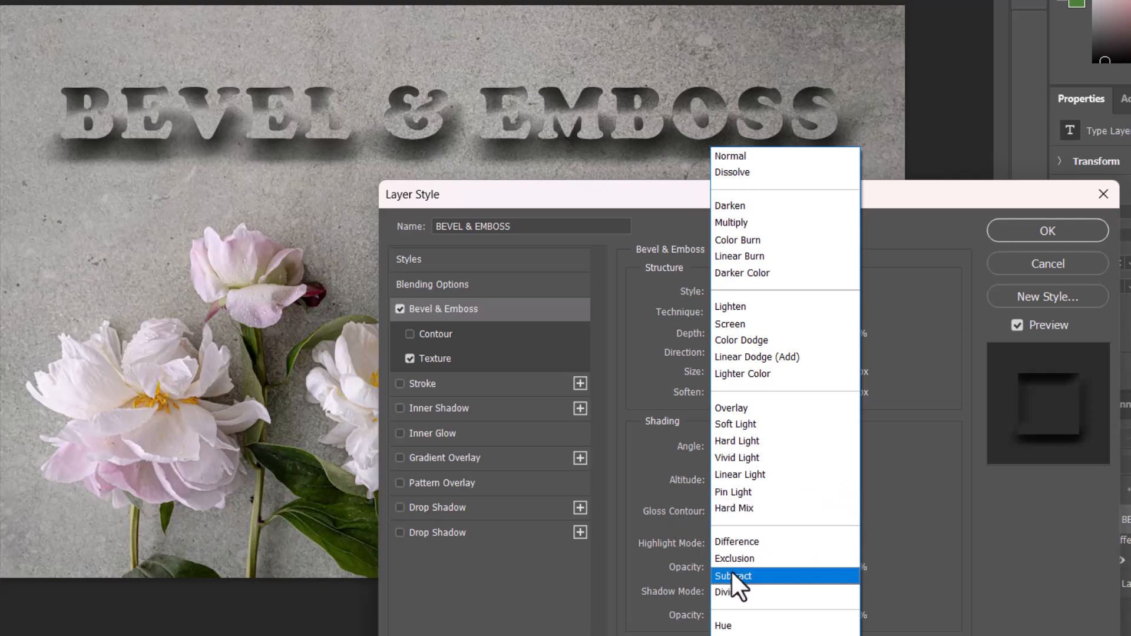
click(731, 575)
click(809, 590)
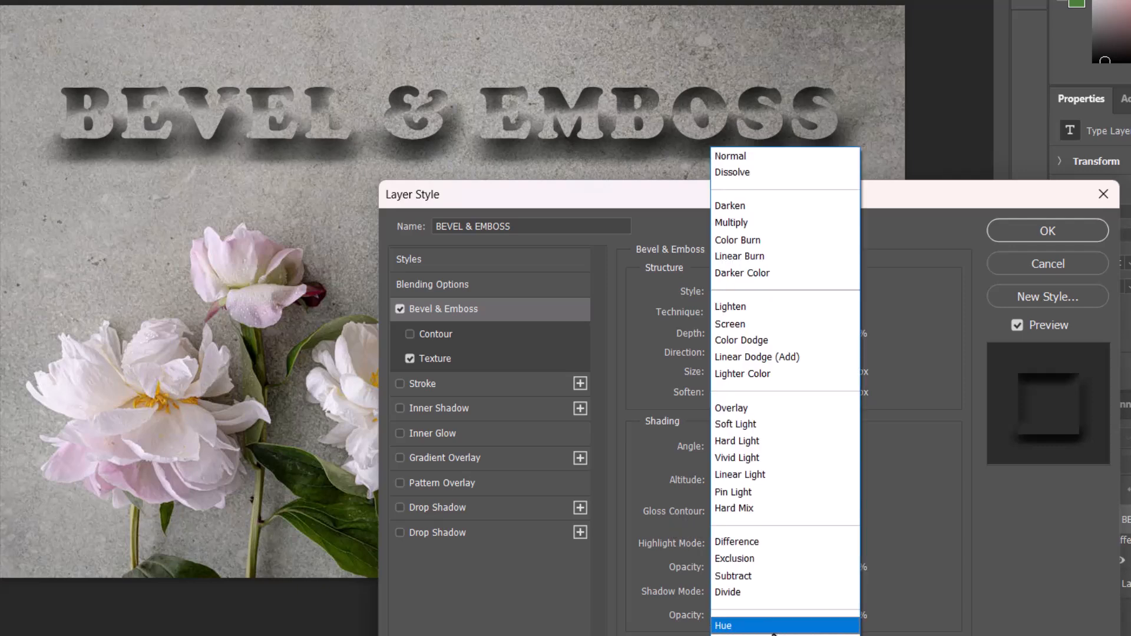
click(731, 622)
click(808, 592)
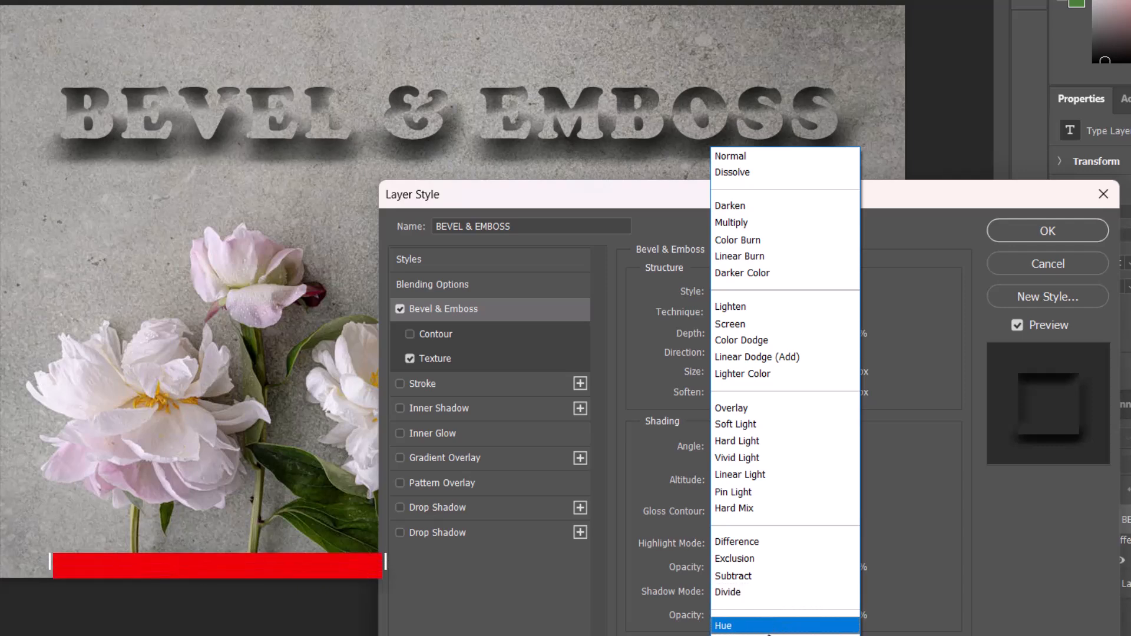
click(763, 543)
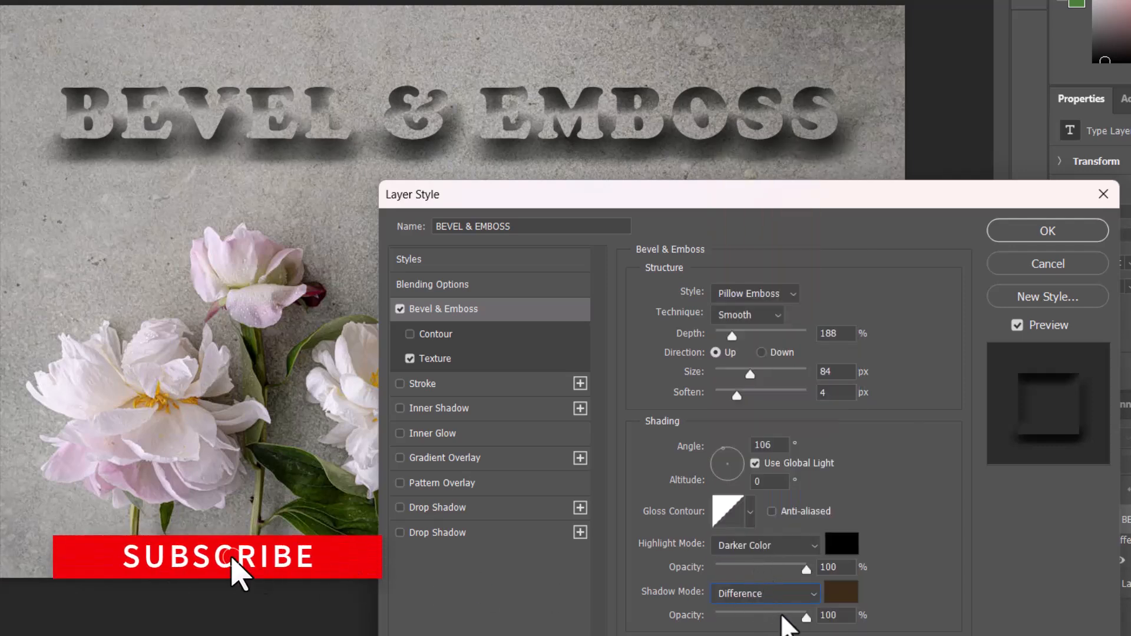
Try the bevel's shadow opacity at 100%, reset the bevel to its defaults, and close the layer style without applying it.
drag(772, 618, 807, 629)
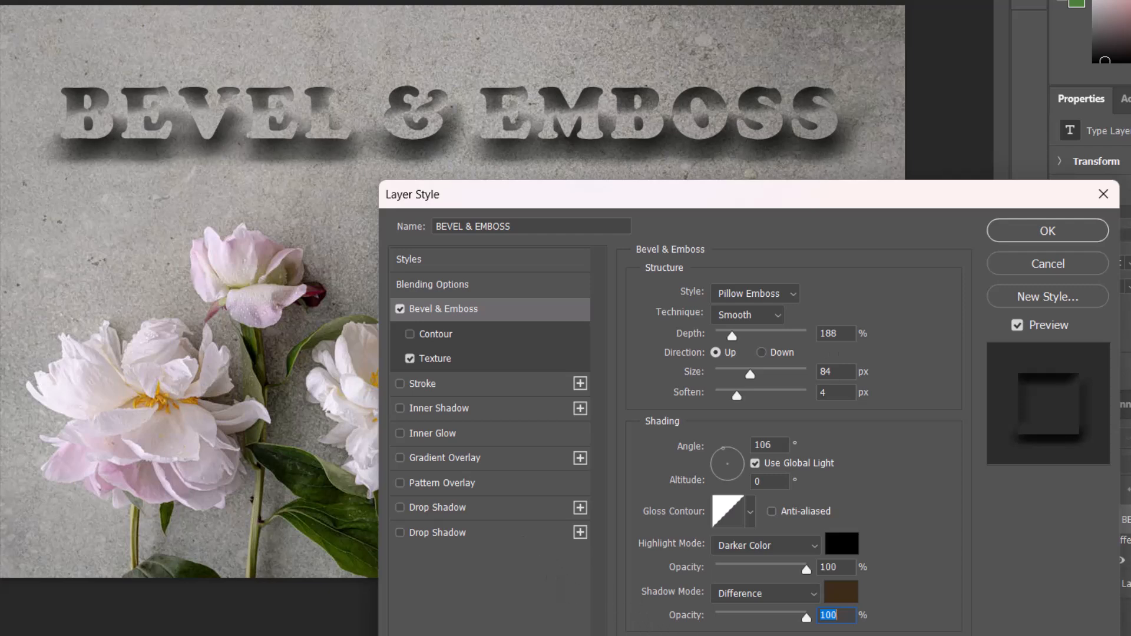
click(828, 635)
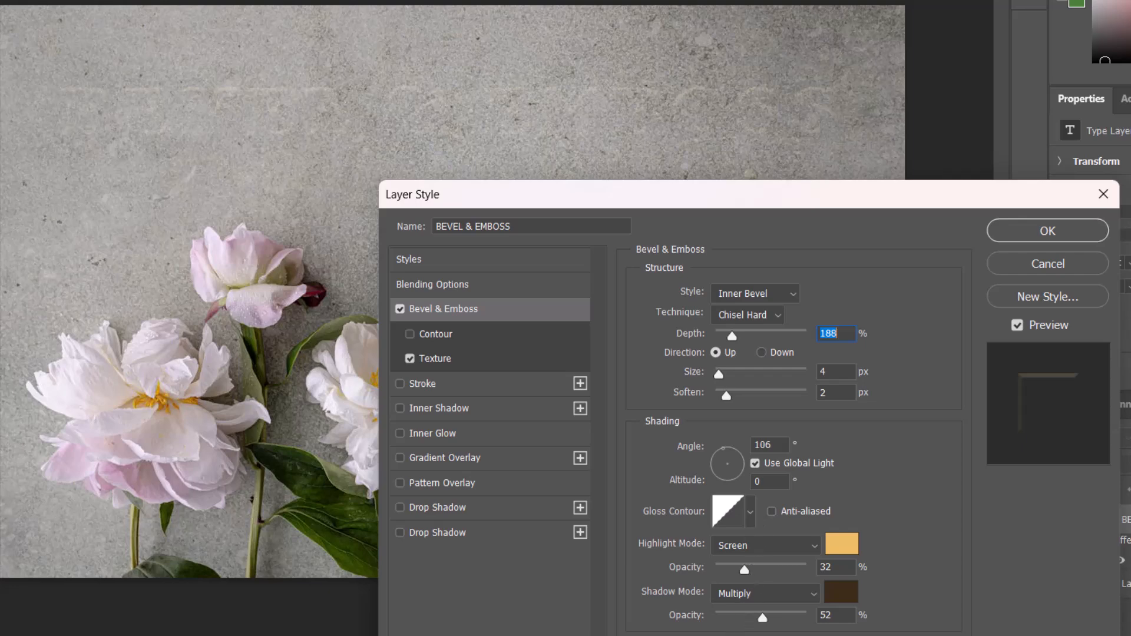
click(828, 635)
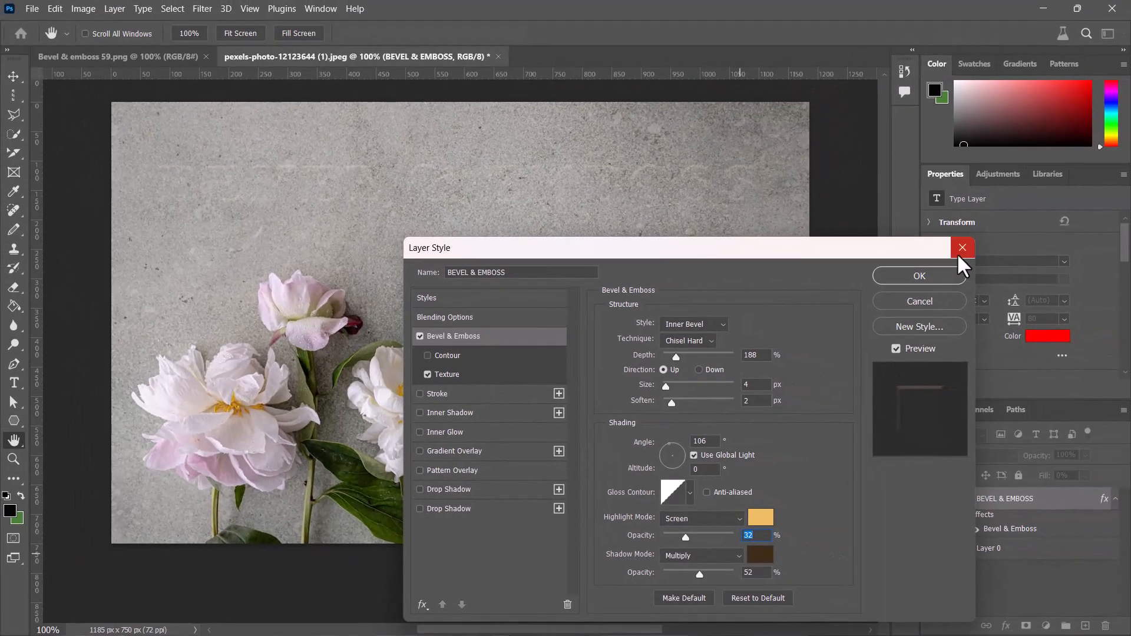
click(960, 253)
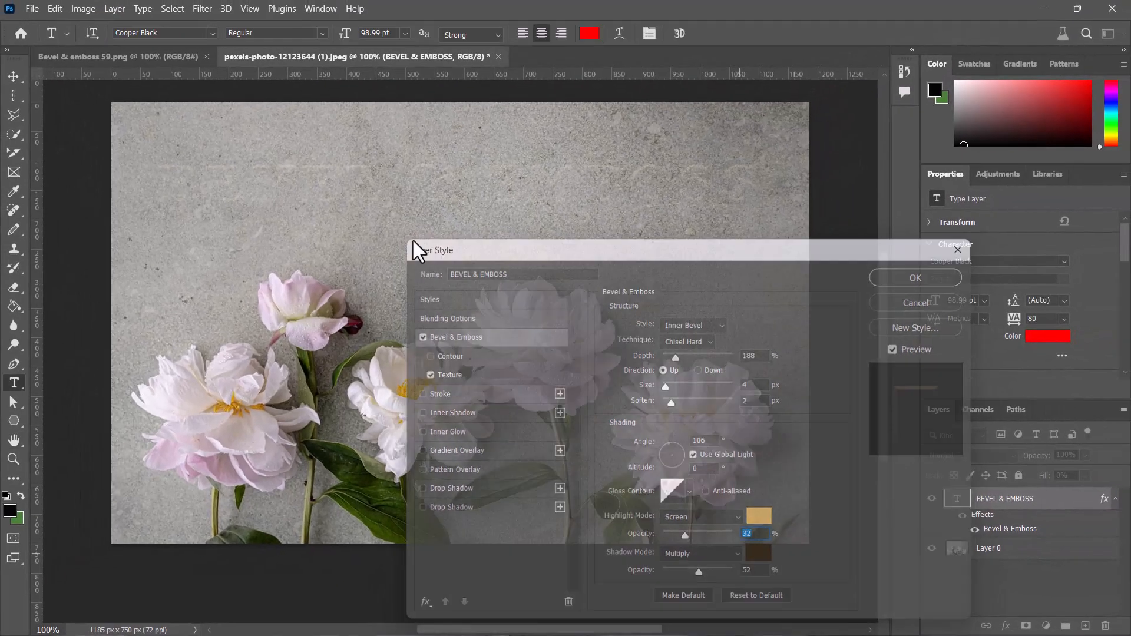
Create a new blank white document of 1280 x 720 px at 300 ppi.
click(33, 8)
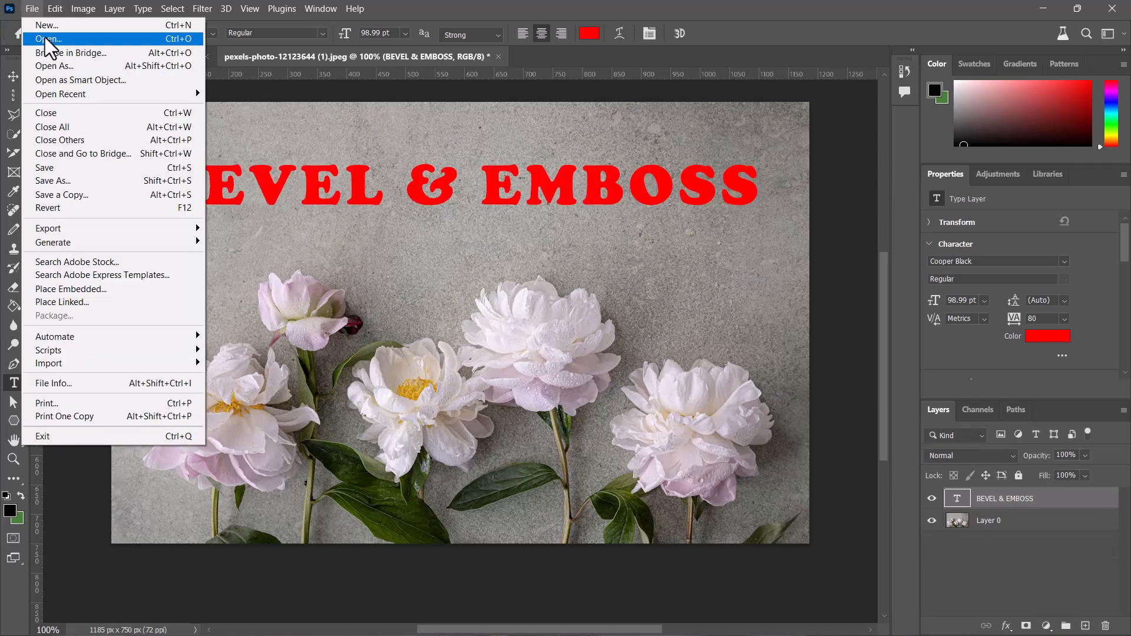
click(42, 23)
click(823, 513)
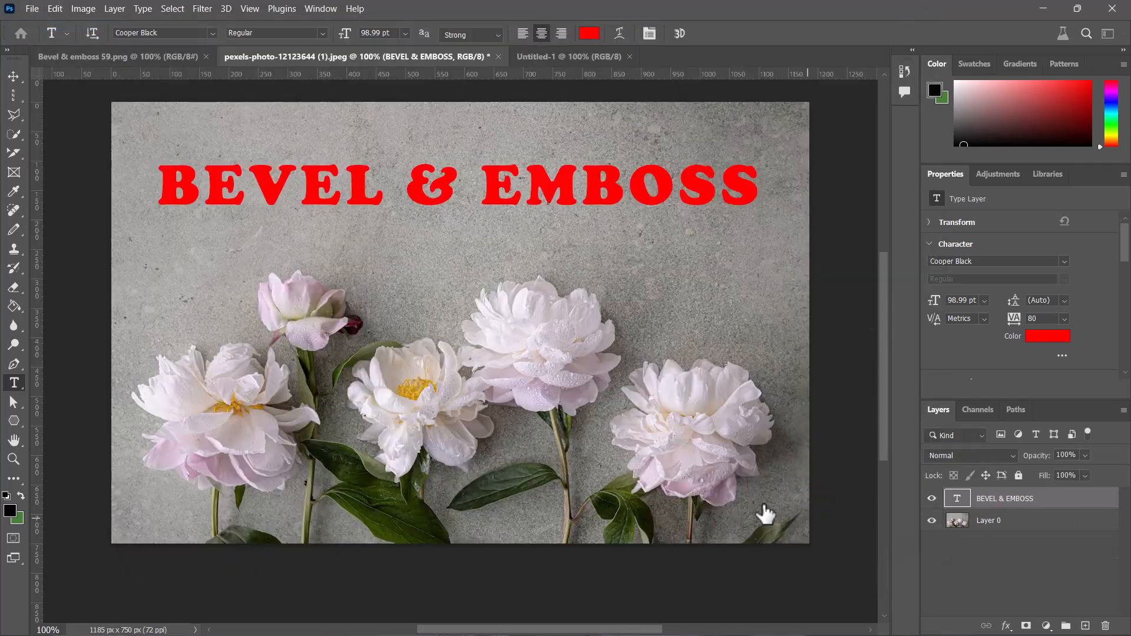
Draw a rectangle shape of about 823 x 444 px across the middle of the white canvas.
right_click(18, 429)
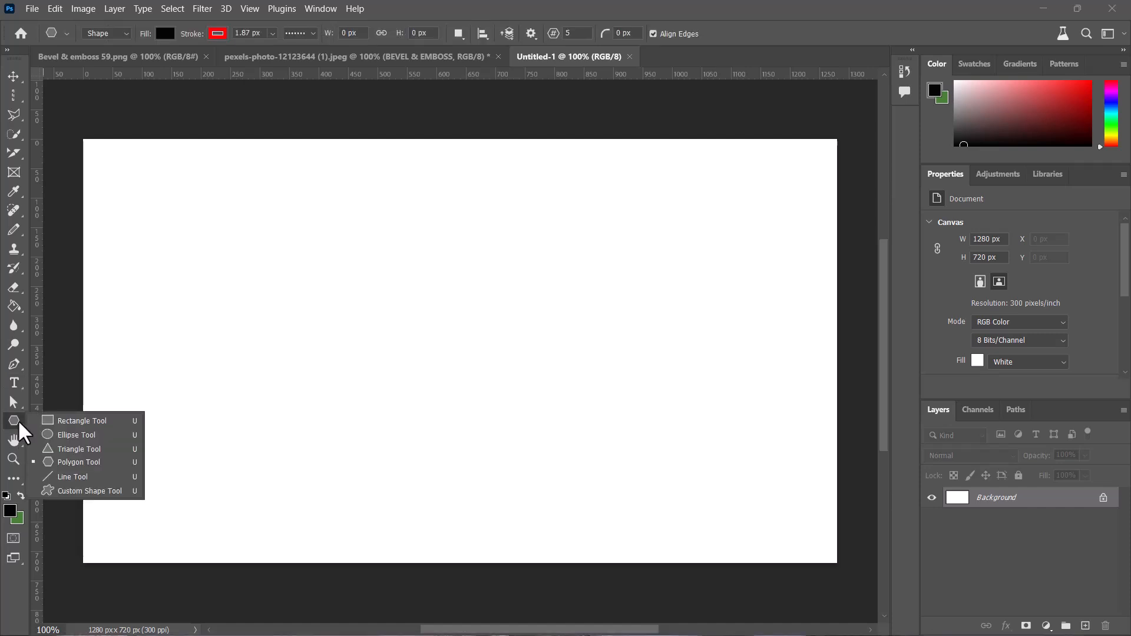
click(65, 418)
drag(237, 215, 721, 476)
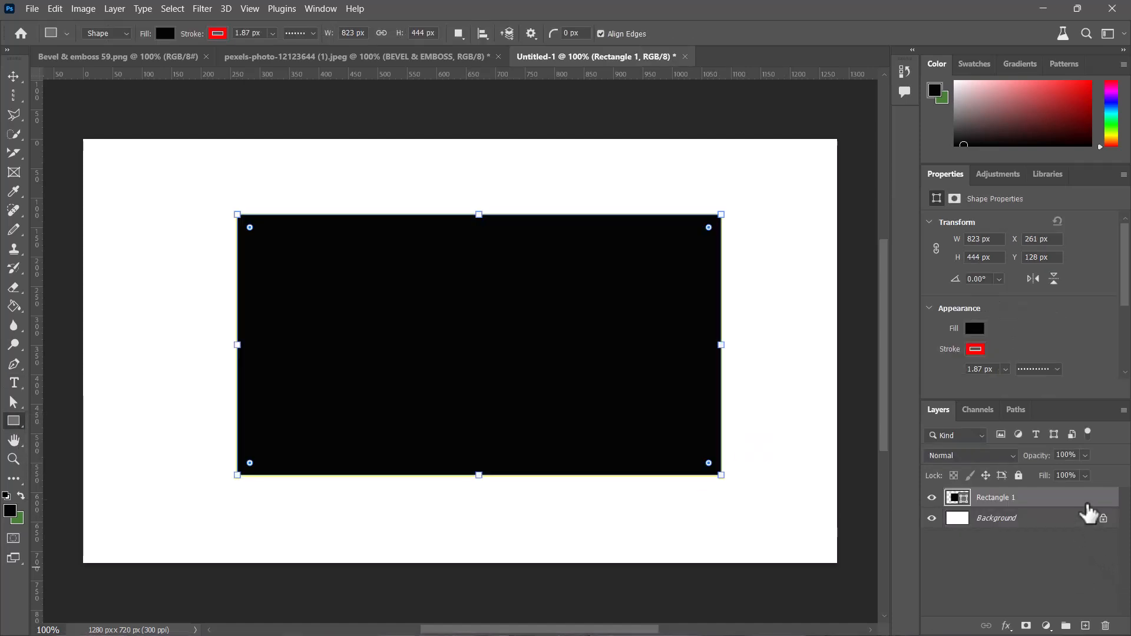
Try a white fill on the rectangle and switch it to no fill.
click(165, 35)
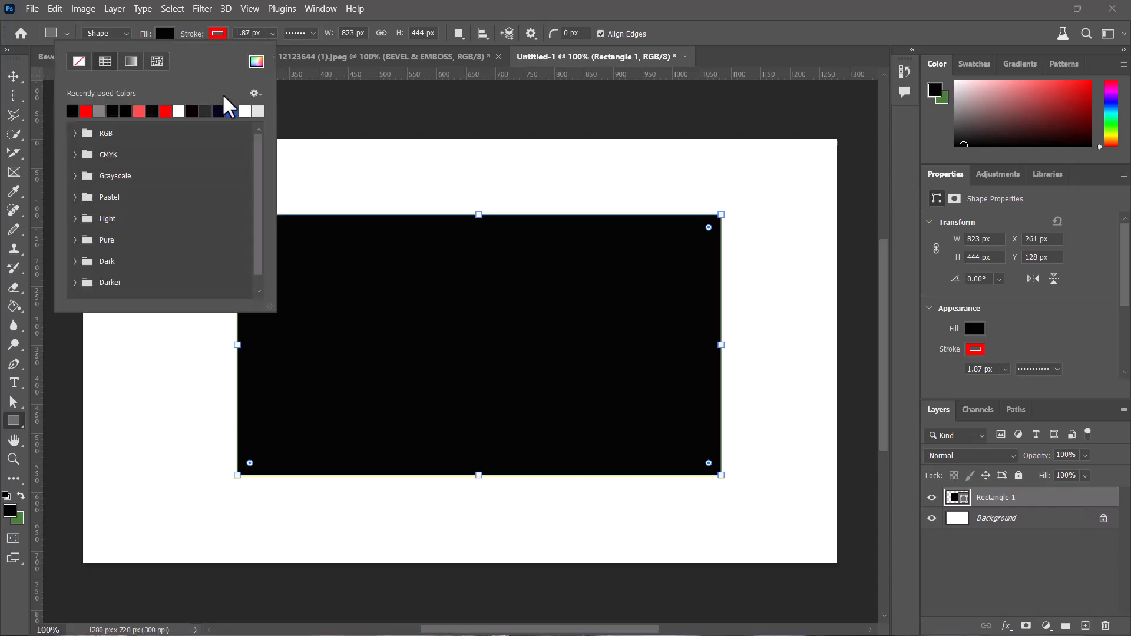
click(245, 111)
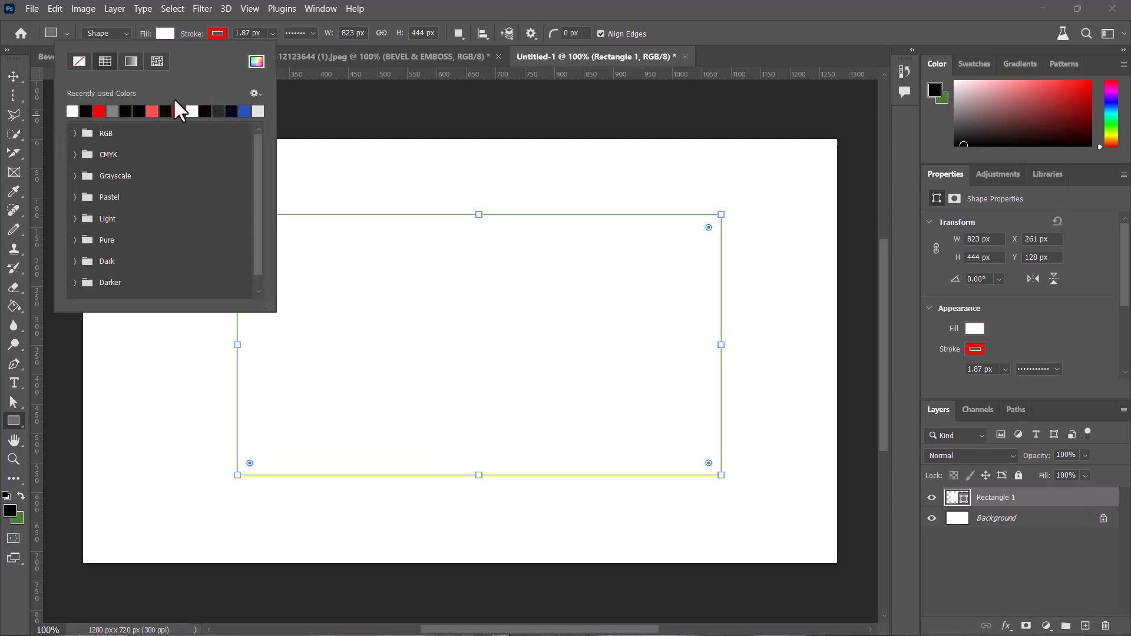
click(80, 58)
click(439, 113)
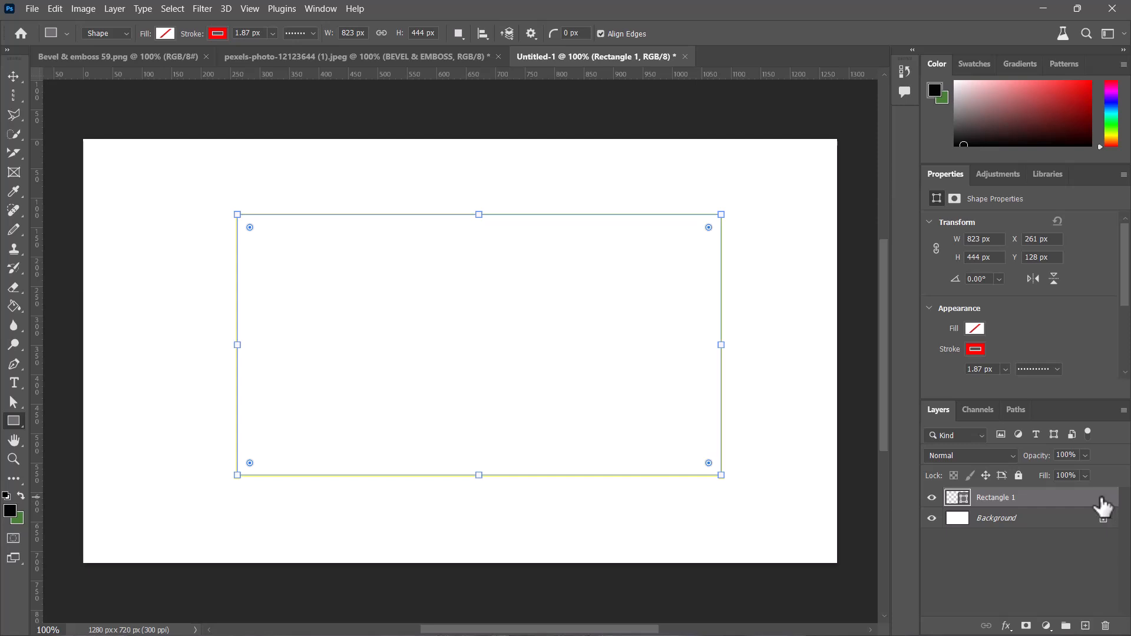
Enable Bevel & Emboss with Texture on the rectangle layer and open the texture's pattern choices.
double_click(1100, 510)
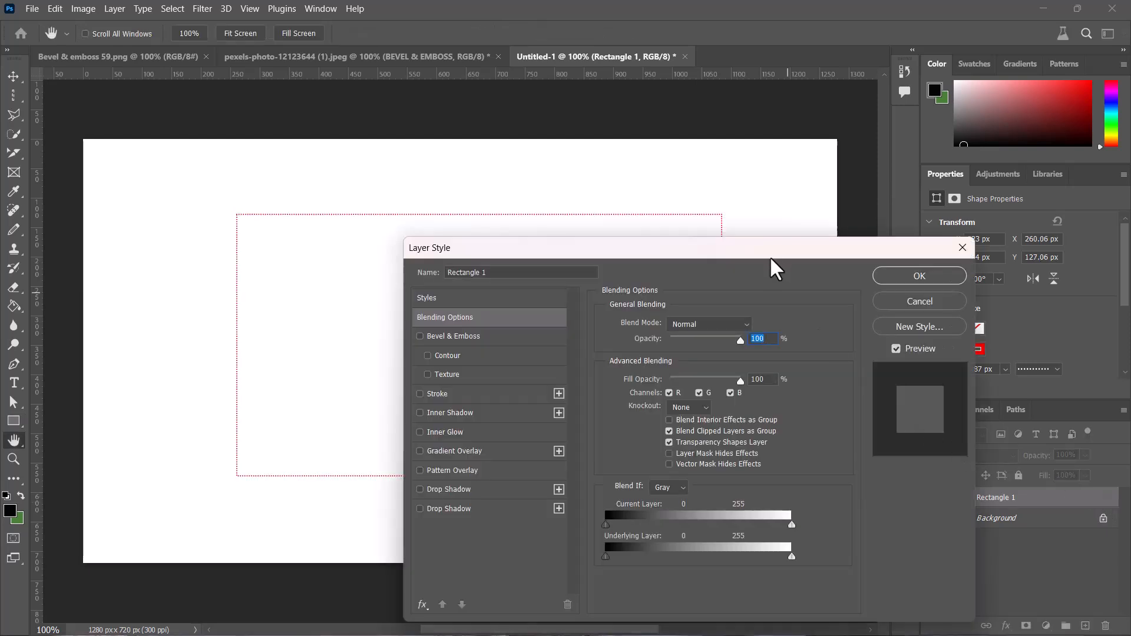
drag(769, 257, 981, 145)
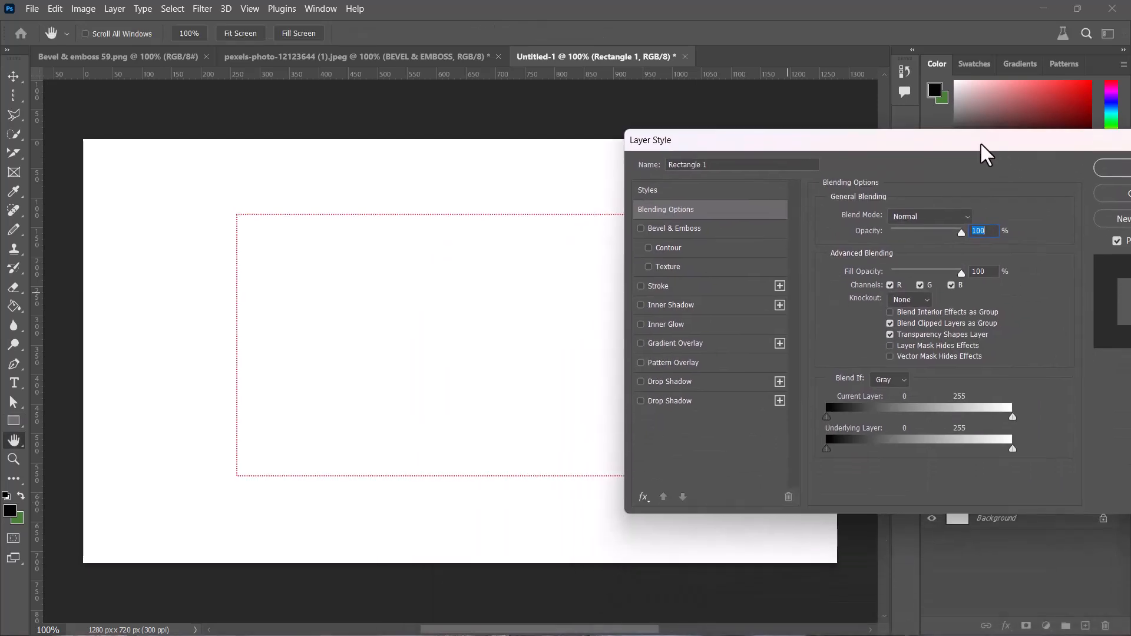
click(660, 225)
click(671, 264)
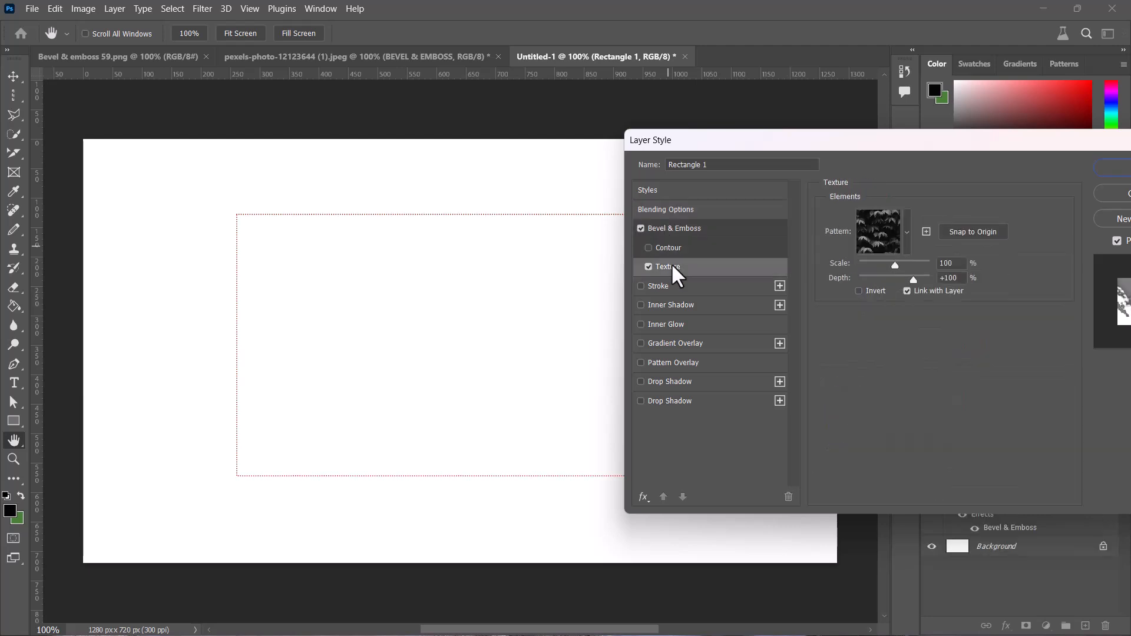
click(906, 233)
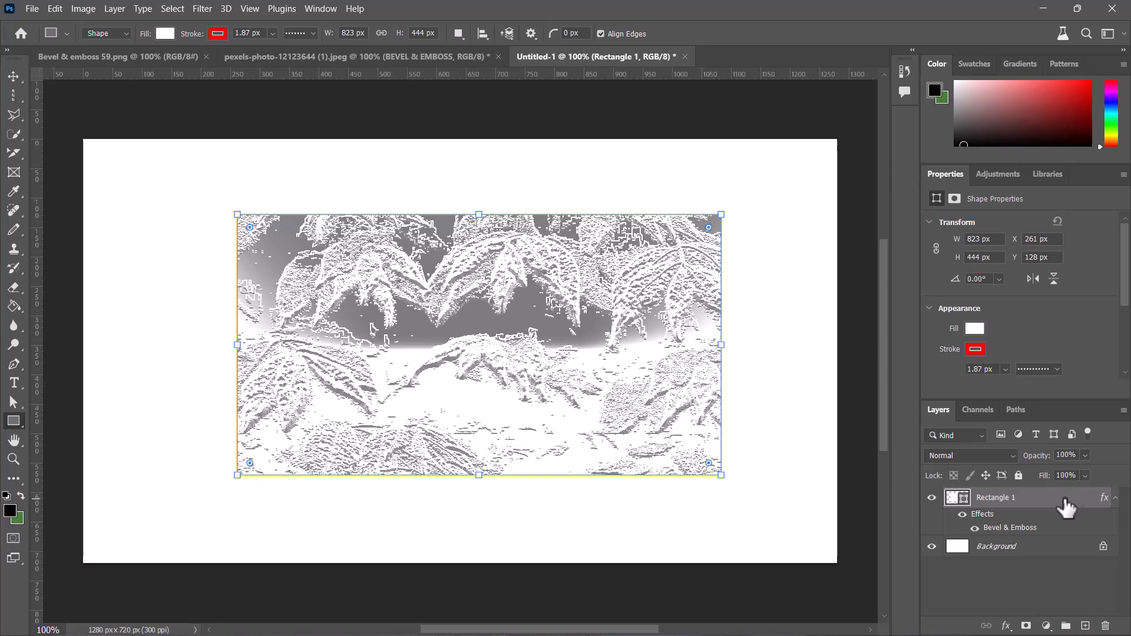
Reopen the rectangle's bevel texture and try the green and the yellow circular patterns.
double_click(1072, 505)
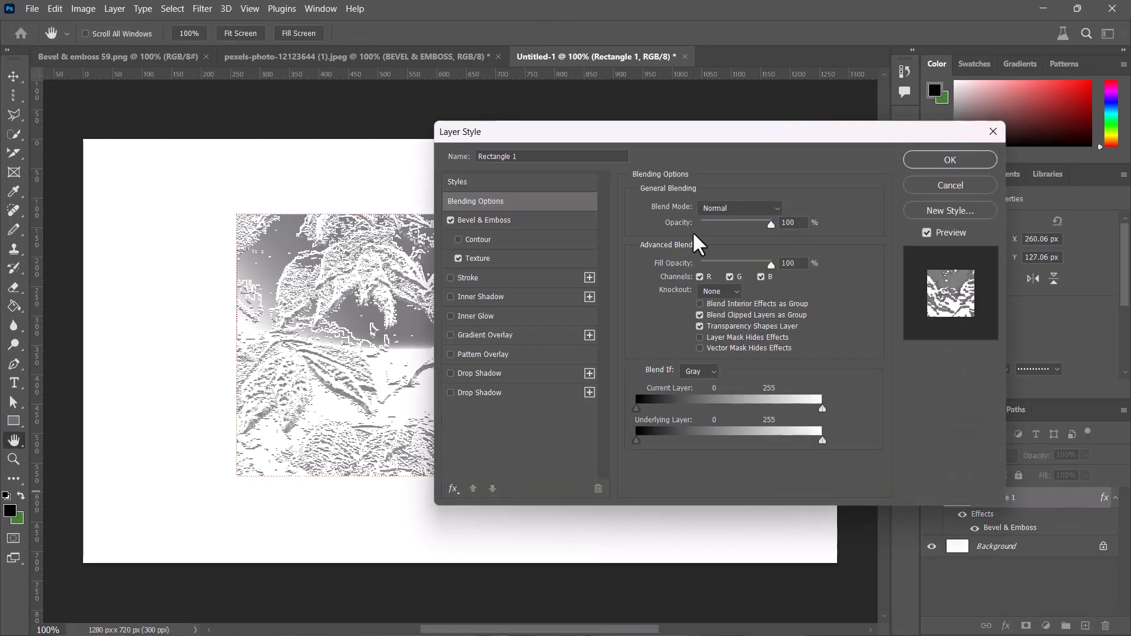
click(497, 256)
click(714, 228)
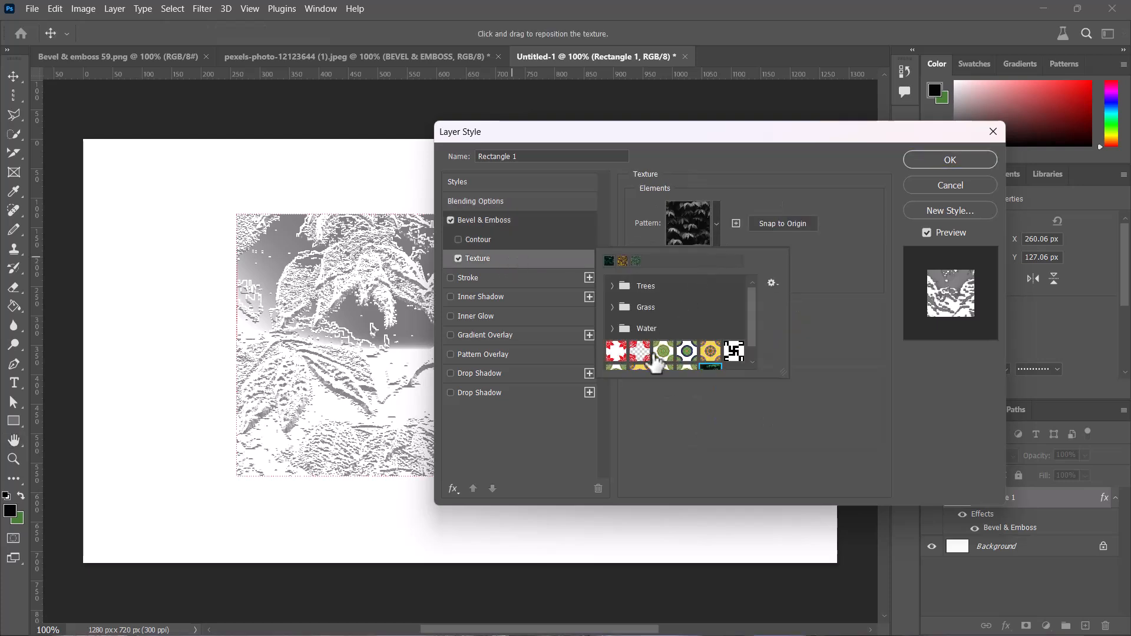
click(663, 352)
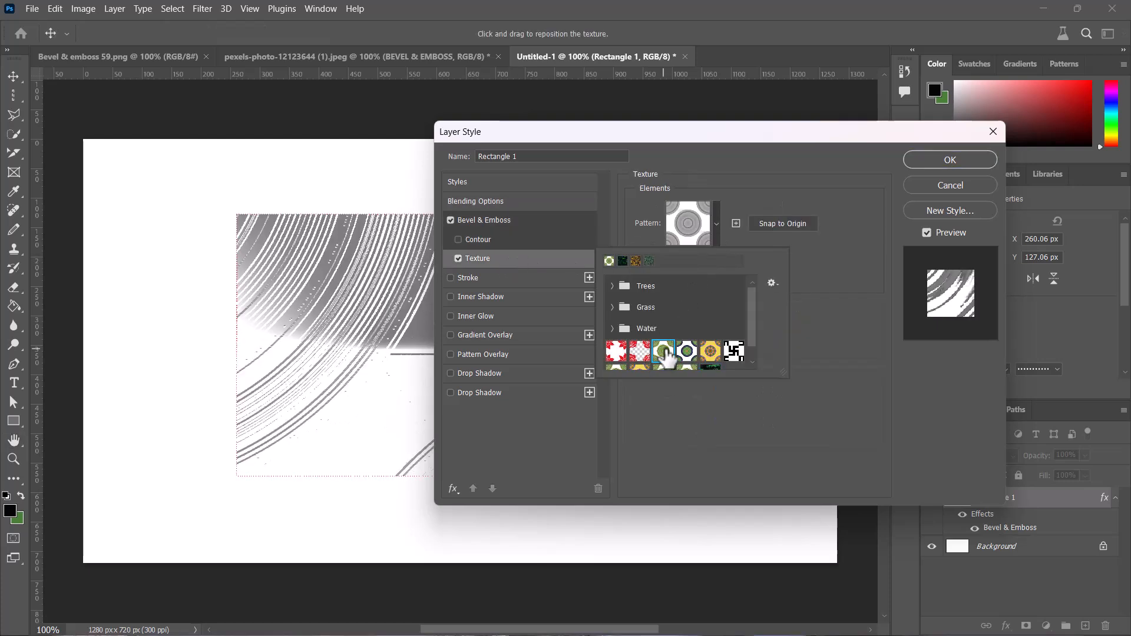
click(709, 352)
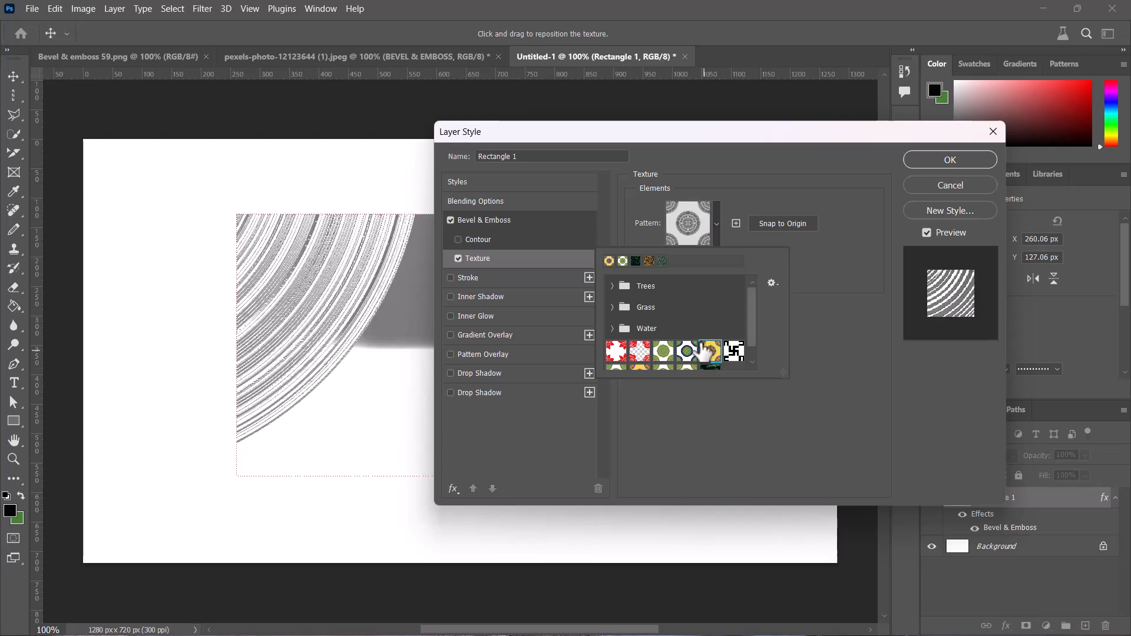
Try the three Water patterns as the rectangle's bevel texture.
drag(720, 131, 915, 183)
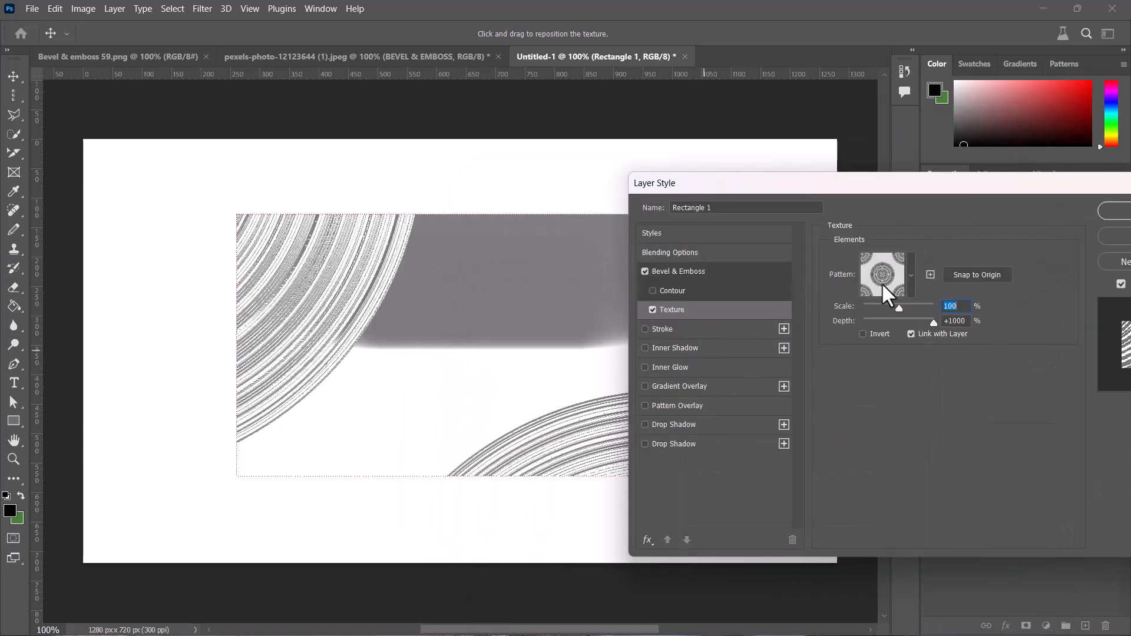
click(888, 292)
click(825, 403)
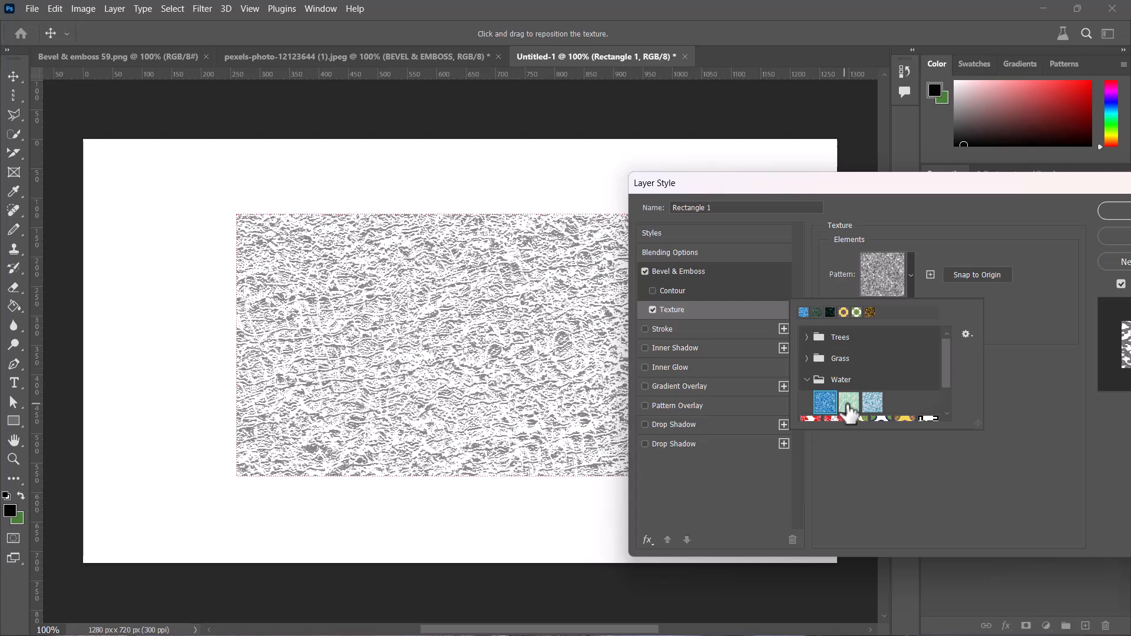
click(849, 404)
click(872, 402)
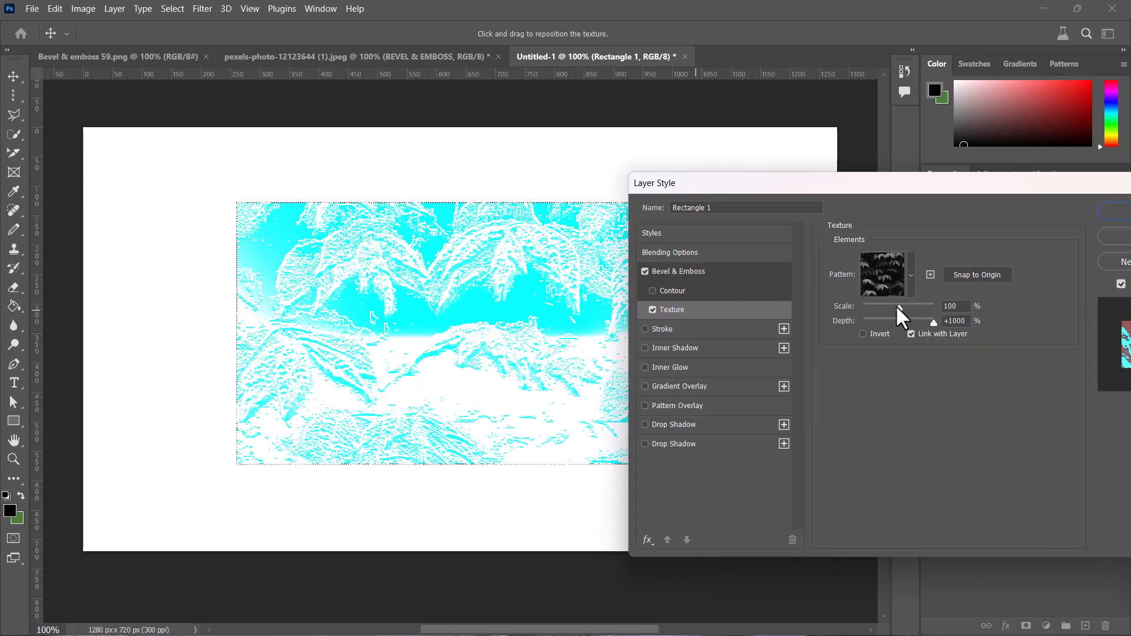
Set the texture's scale to 7% and depth to -71%, and try the Invert option.
mouse_move(896, 305)
mouse_down()
mouse_move(866, 307)
mouse_move(922, 307)
mouse_move(889, 311)
mouse_move(916, 320)
mouse_move(871, 321)
mouse_move(921, 319)
mouse_move(887, 320)
mouse_up()
click(862, 333)
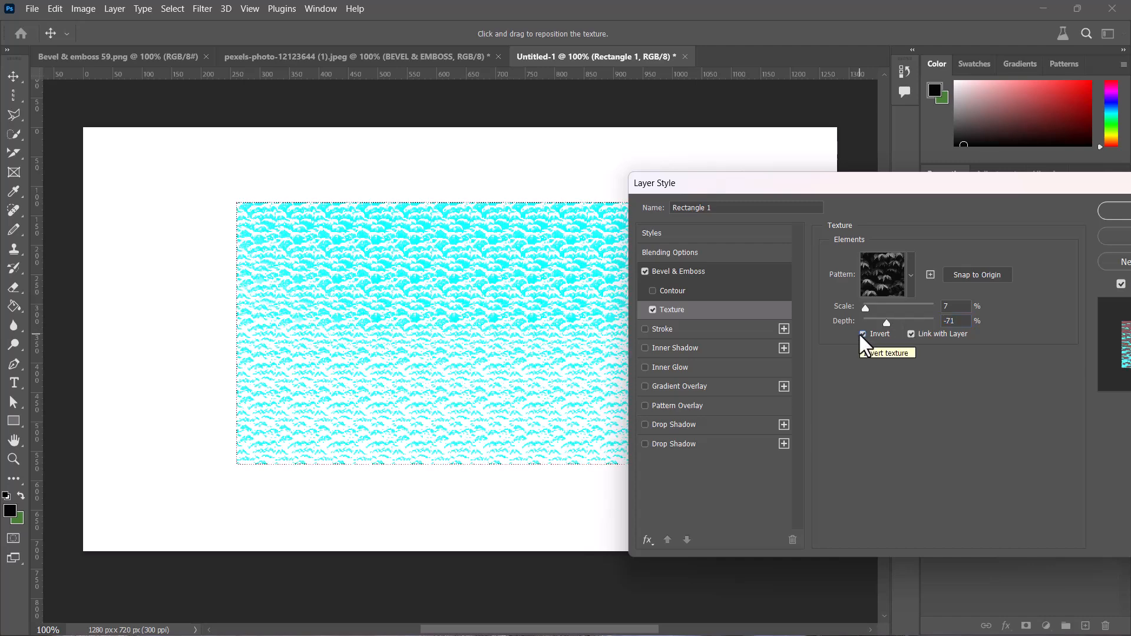
click(862, 334)
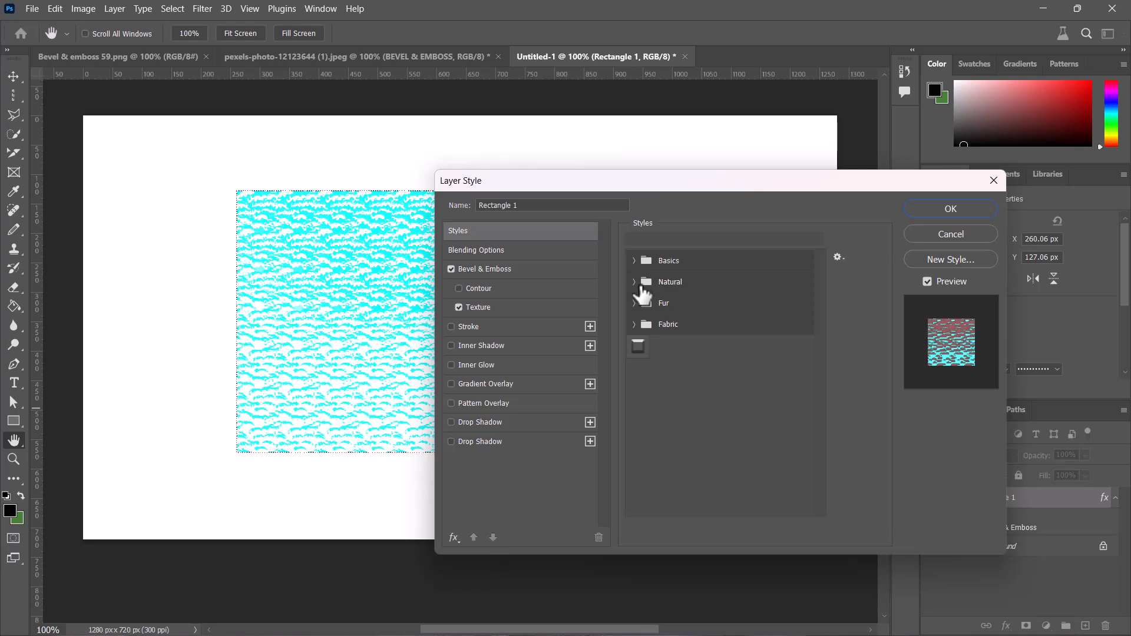
Expand the Basics and Natural style groups and try the dark wood, teal and brown soil presets on the rectangle.
click(635, 262)
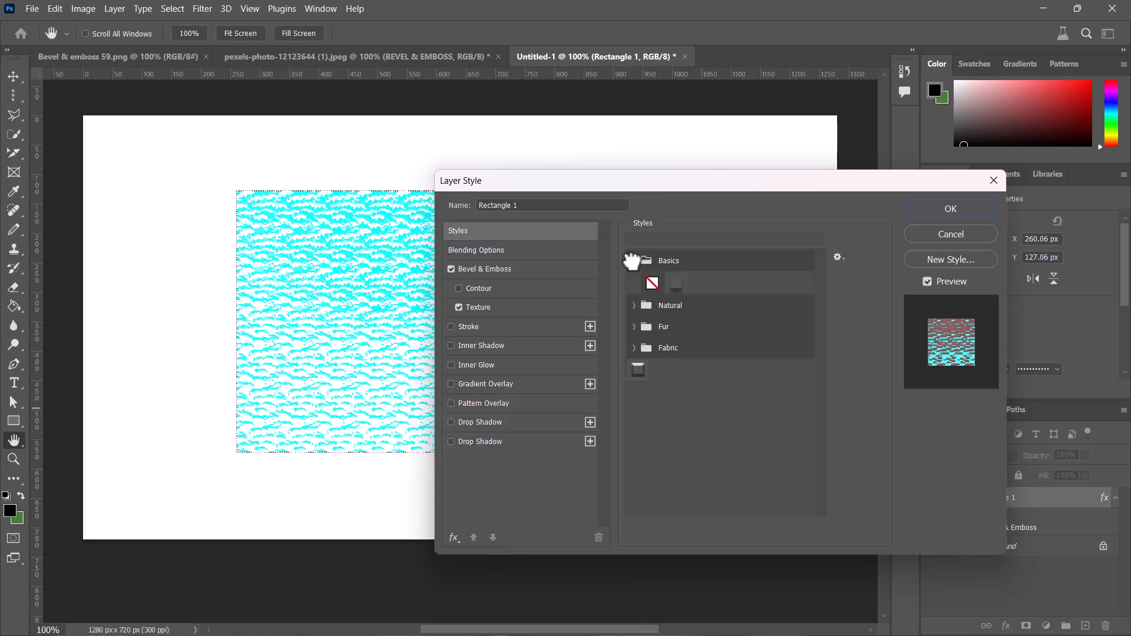
click(634, 307)
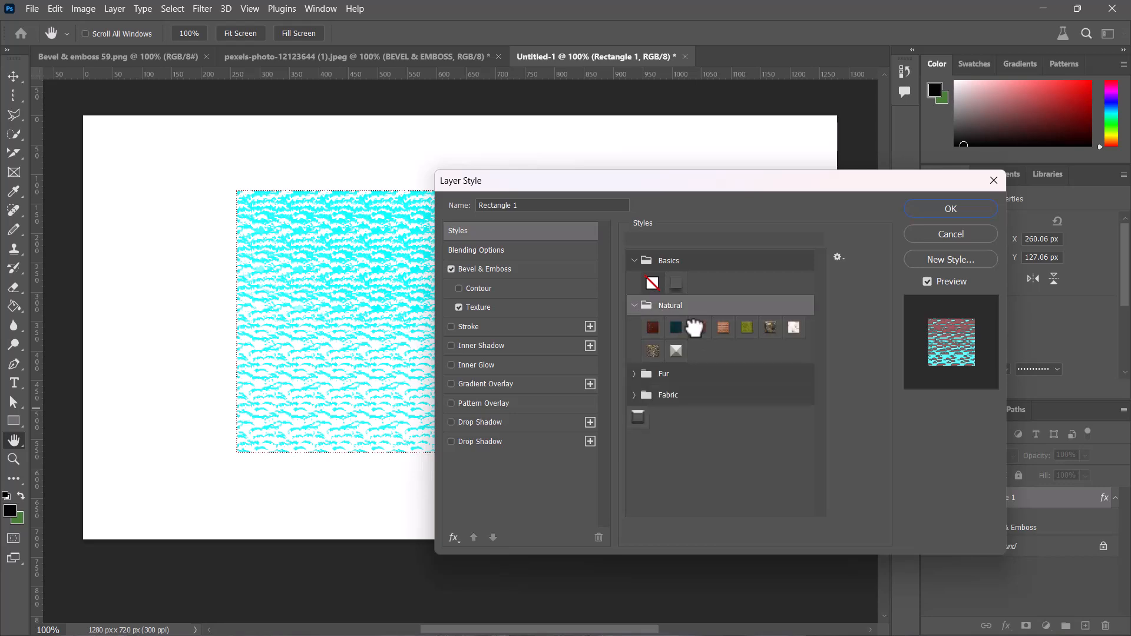
click(694, 329)
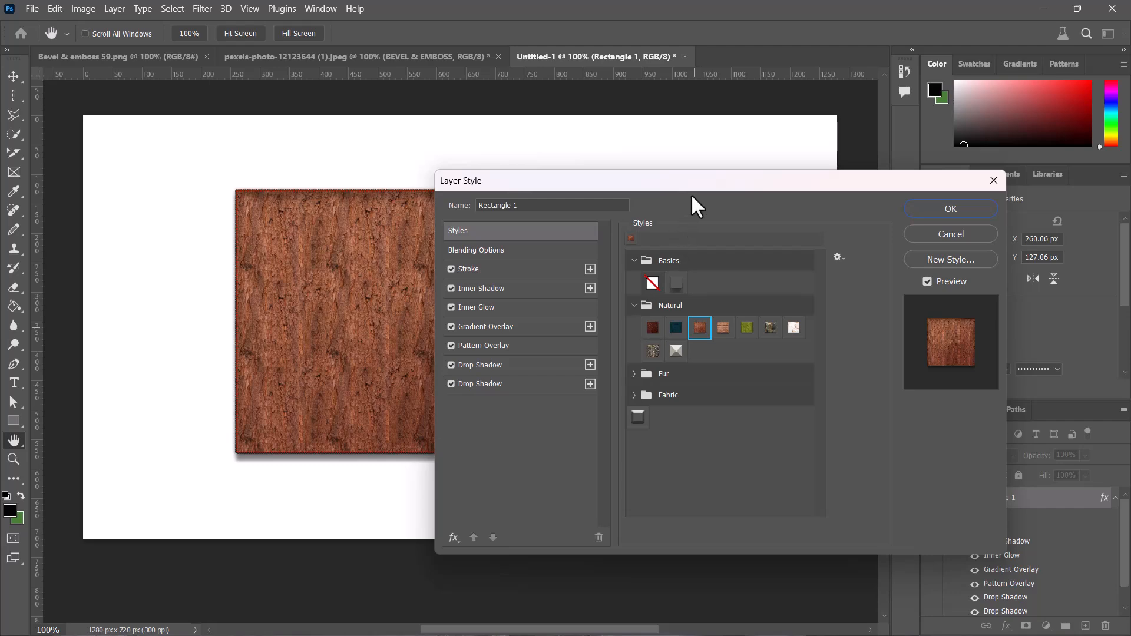
click(672, 330)
click(652, 328)
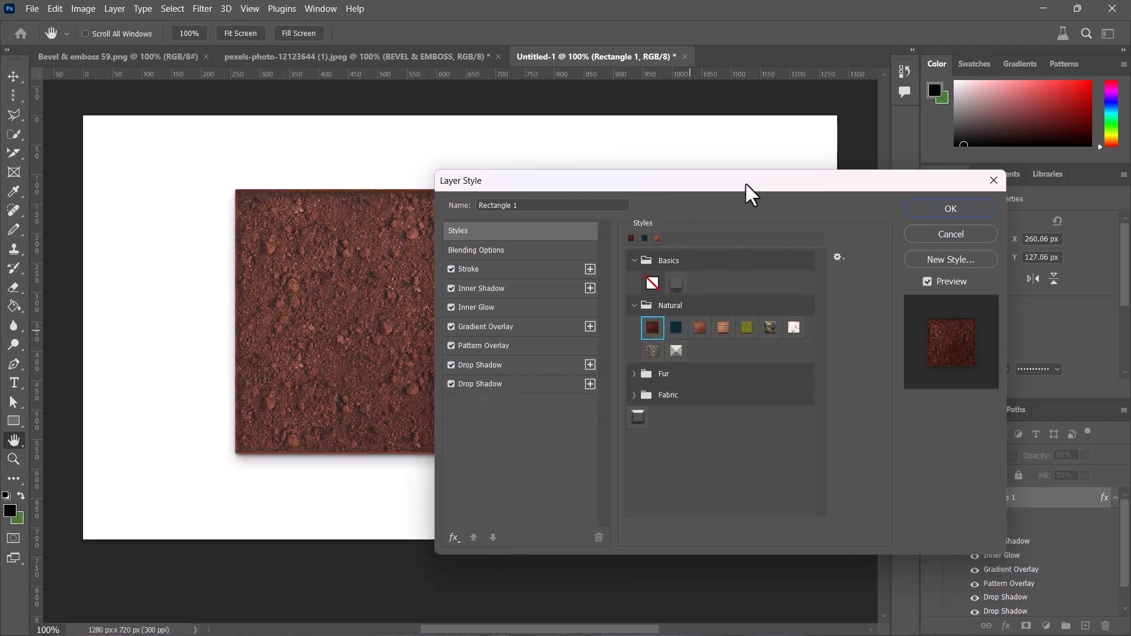
Try the bevelled stone and gravel-textured Natural presets on the rectangle, and switch back to brown soil.
drag(745, 182, 902, 175)
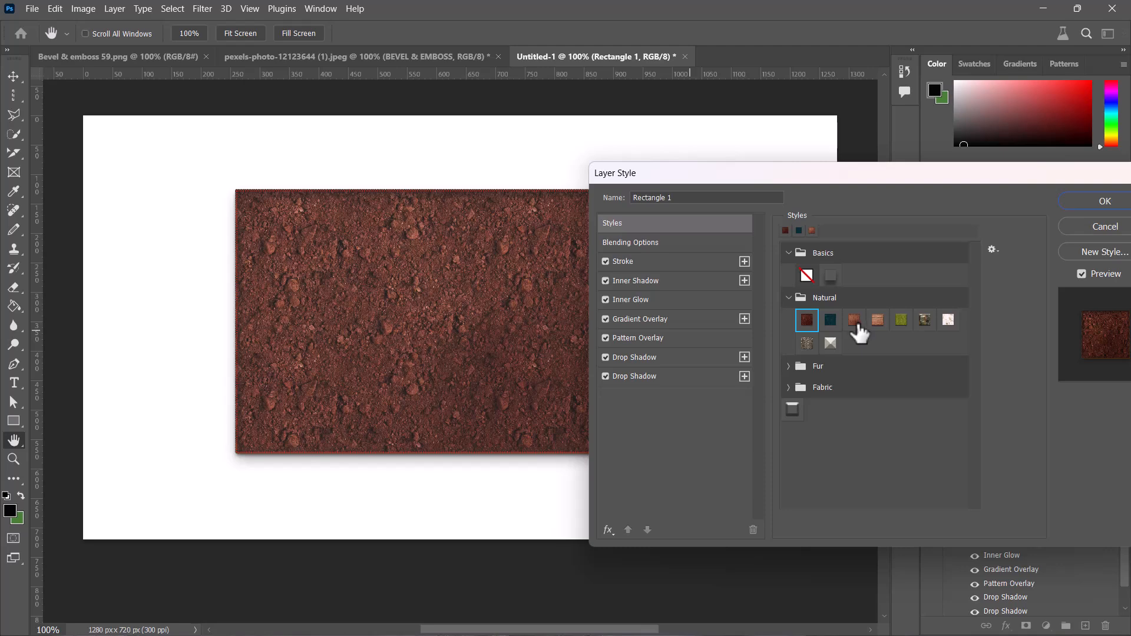
click(831, 344)
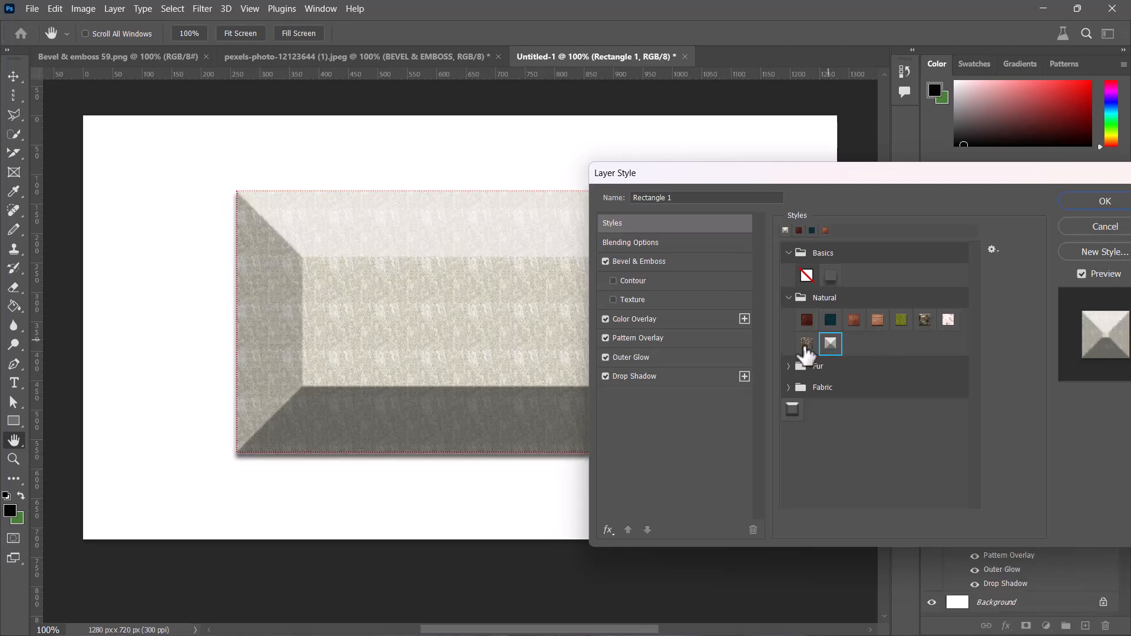
click(808, 347)
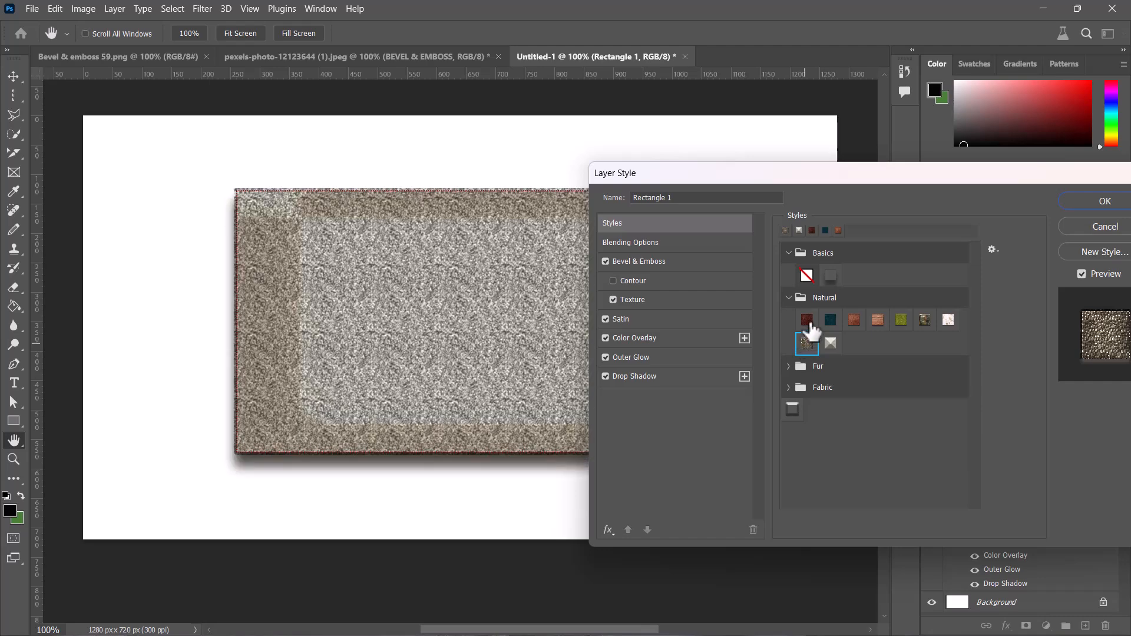
click(808, 321)
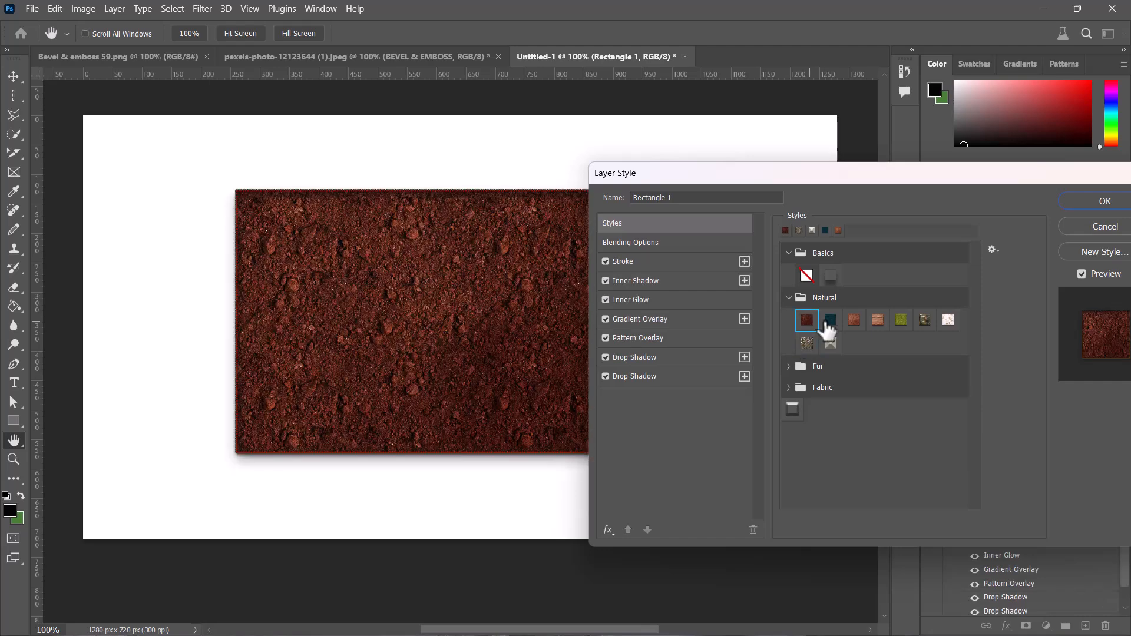
Try the remaining Natural presets in turn, including teal water, wood planks and green grass, and apply the white marble preset.
click(830, 321)
click(854, 320)
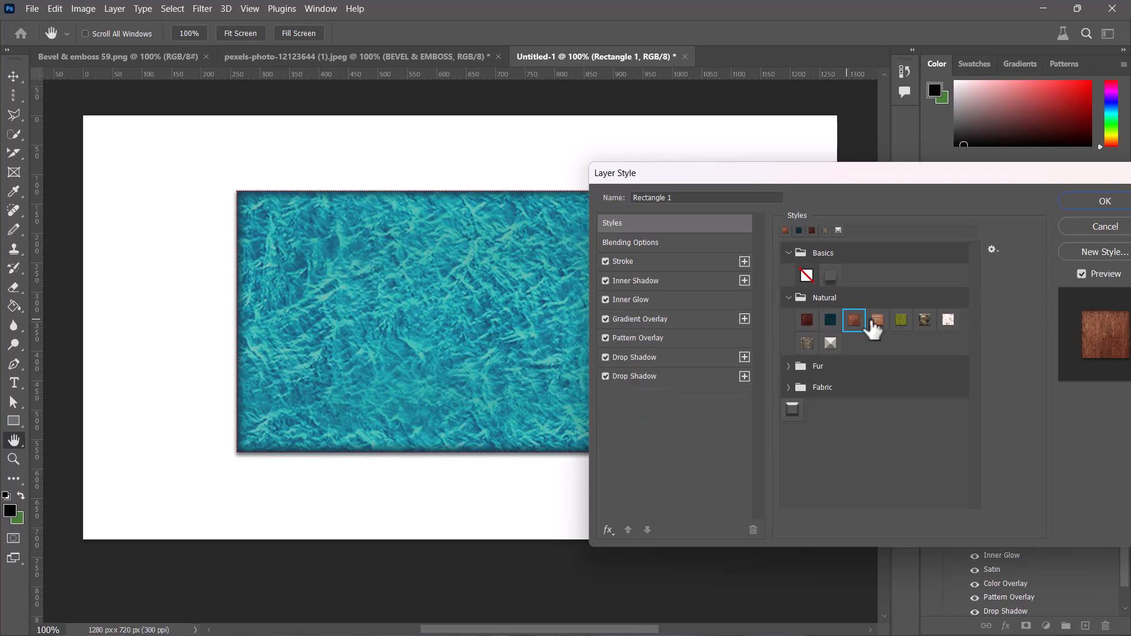
click(878, 321)
click(901, 320)
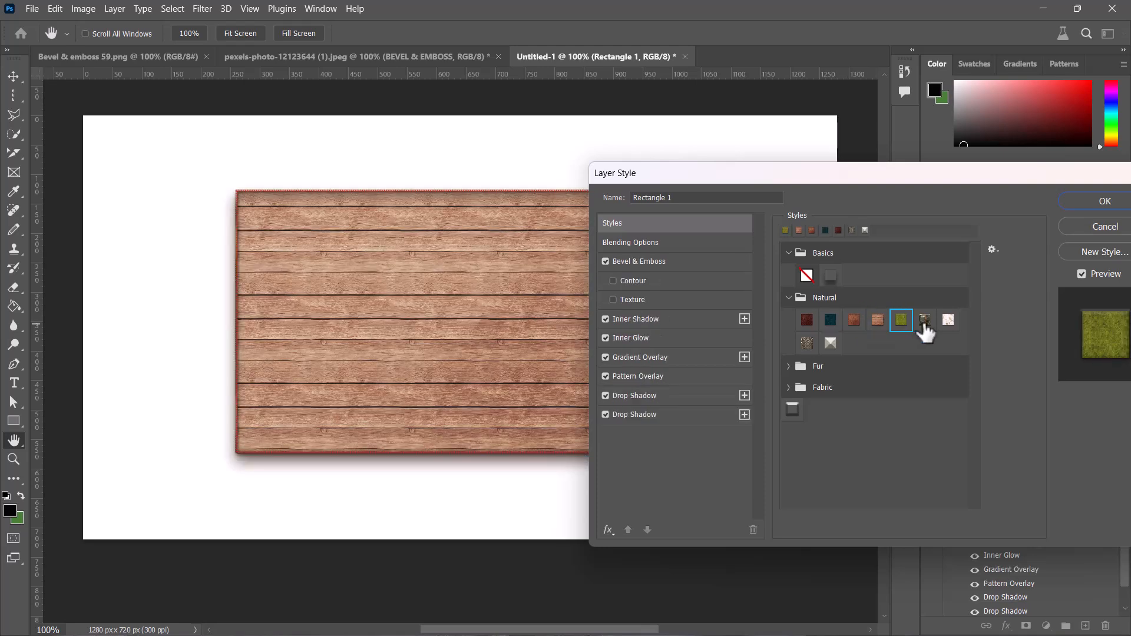
click(924, 322)
click(948, 321)
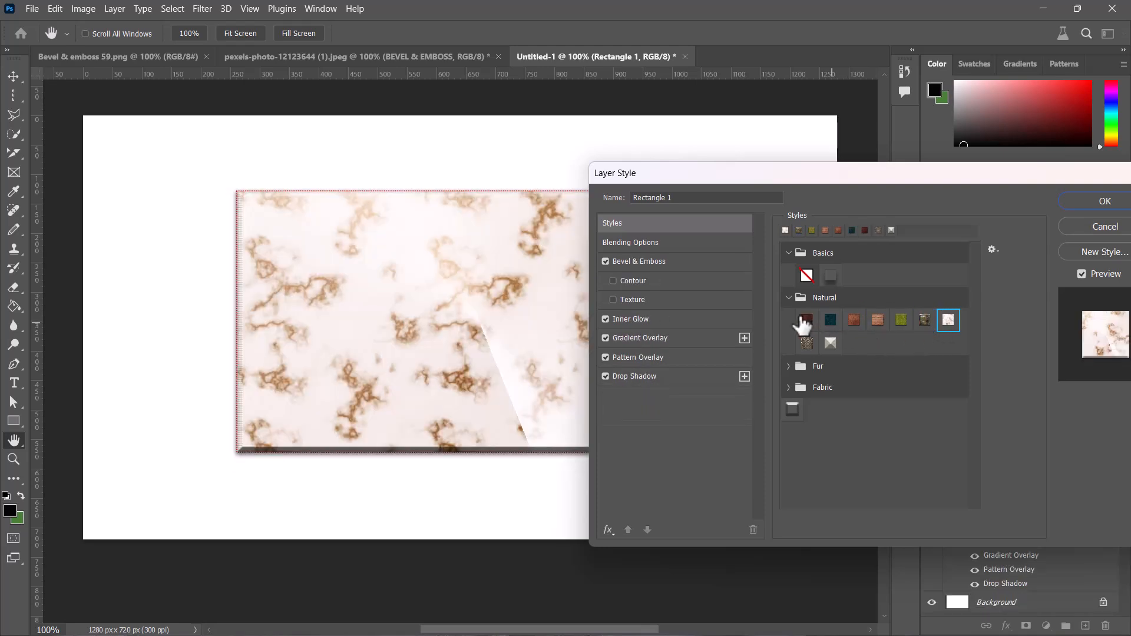
Try the Fur style presets on the rectangle in turn, from brown and pale fur through zebra and leopard to tiger stripes.
click(790, 299)
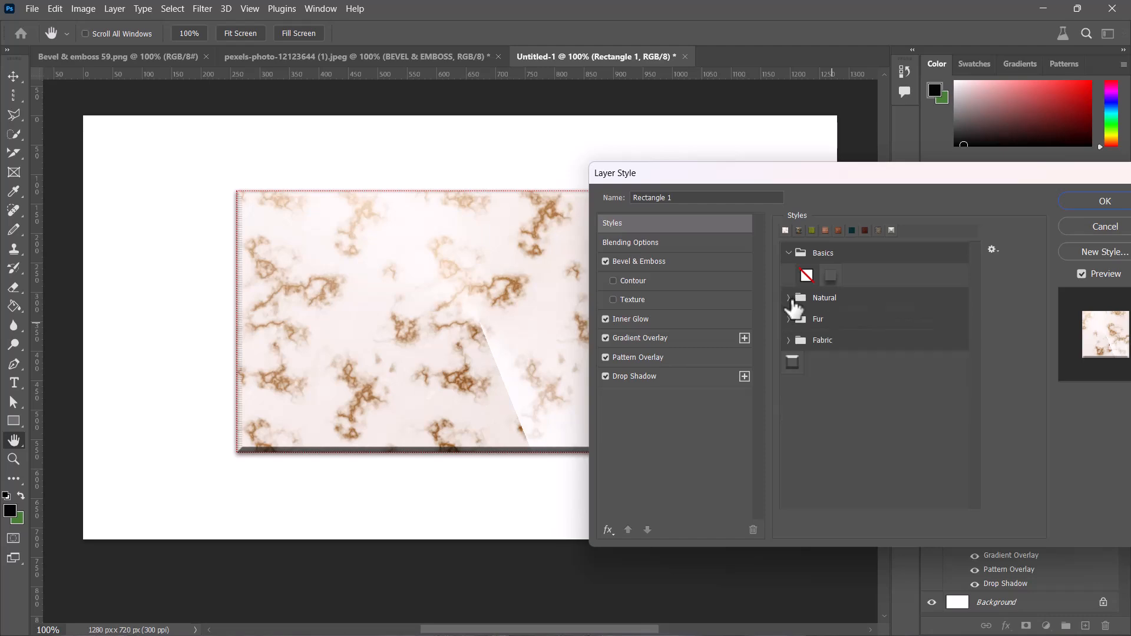
click(789, 320)
click(806, 341)
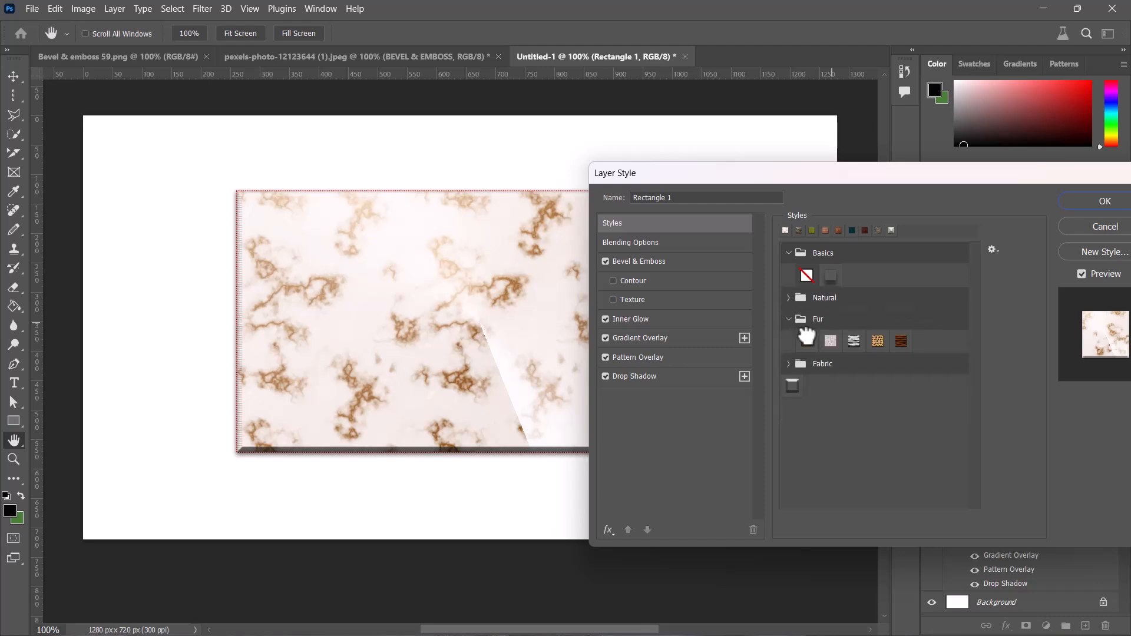
click(830, 342)
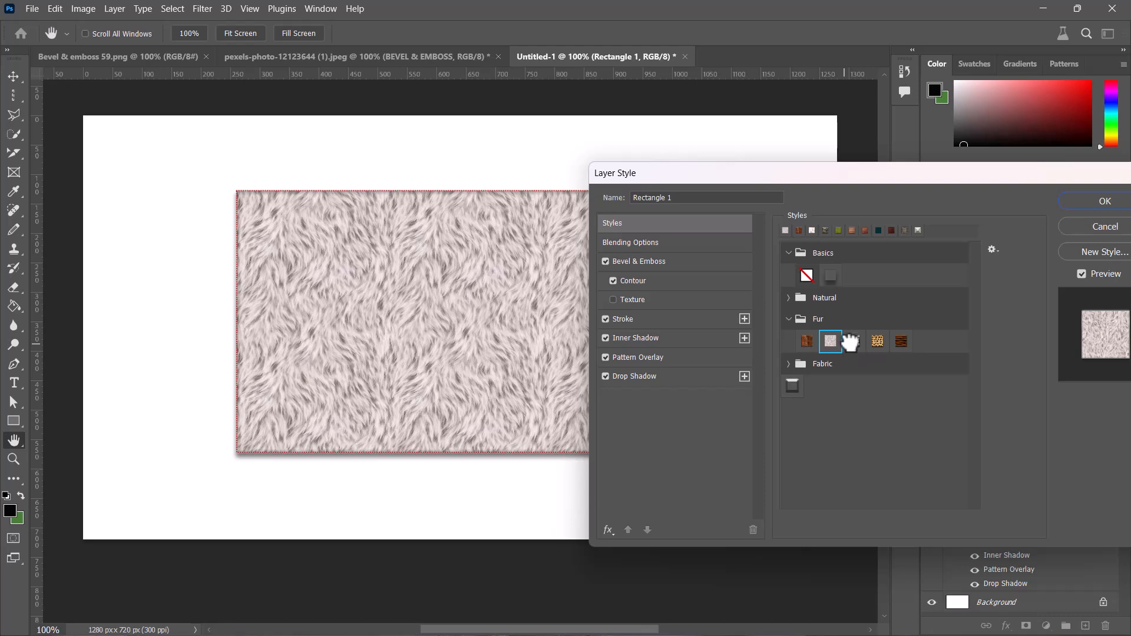
click(854, 341)
click(877, 340)
click(901, 341)
click(789, 319)
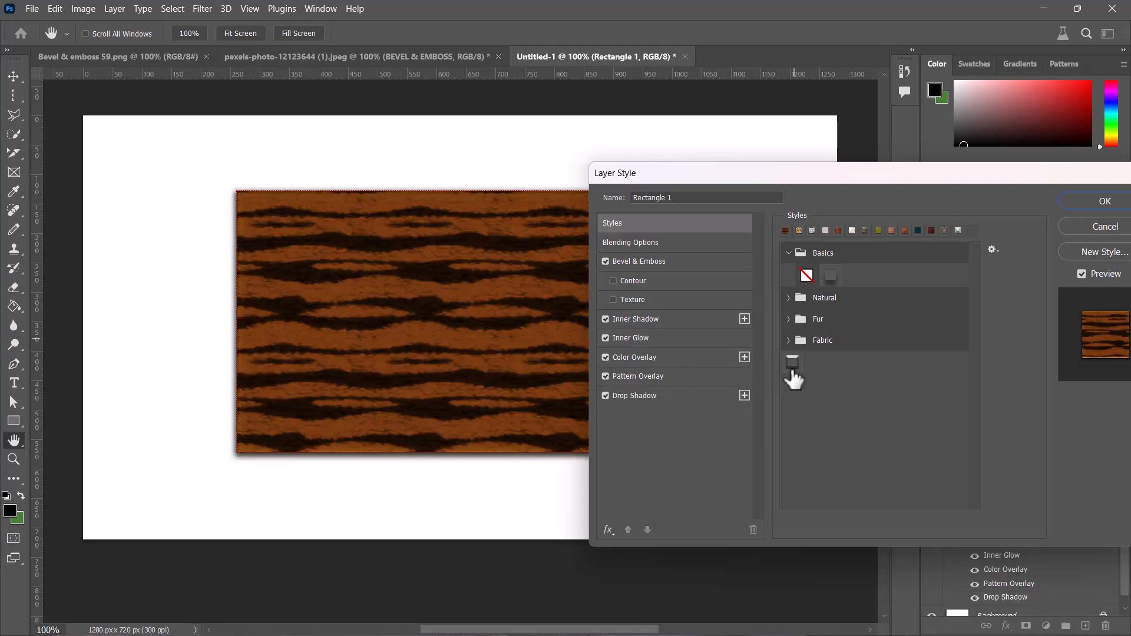
Try the Fabric presets on the rectangle, finishing with the blue denim style, and open its Bevel & Emboss settings.
click(789, 340)
click(877, 362)
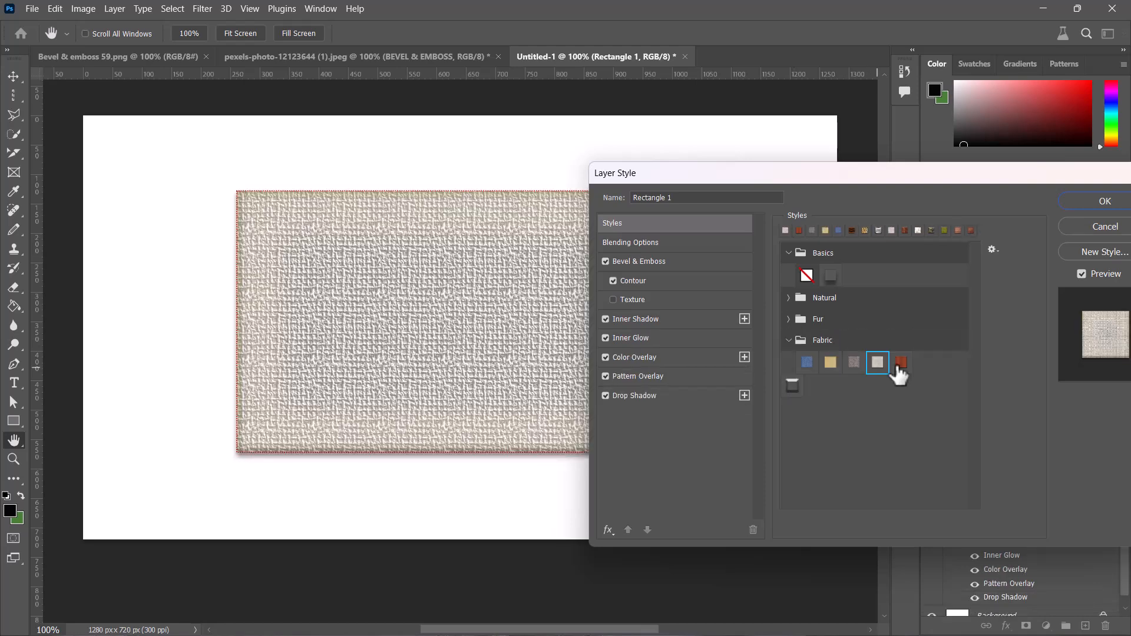
click(901, 362)
click(854, 362)
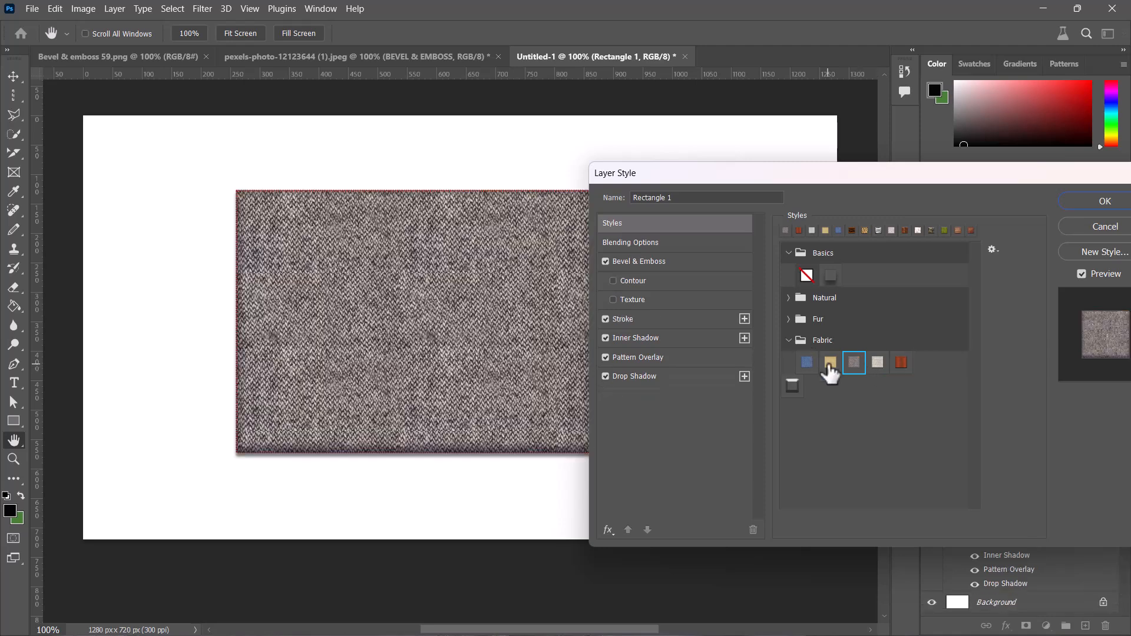
click(829, 362)
click(806, 363)
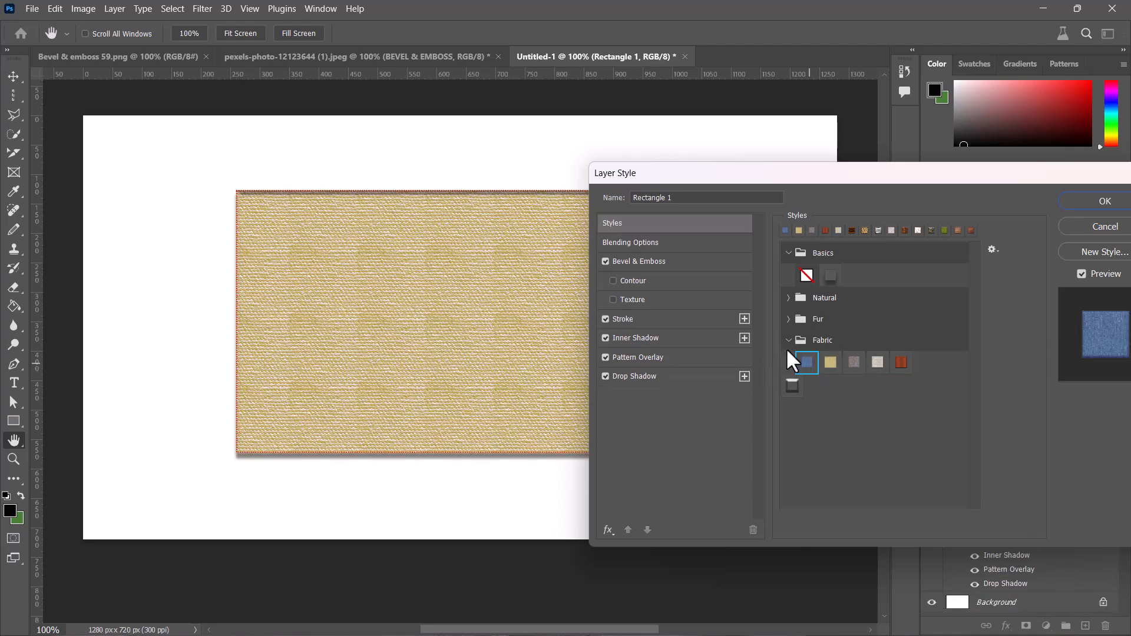
click(789, 341)
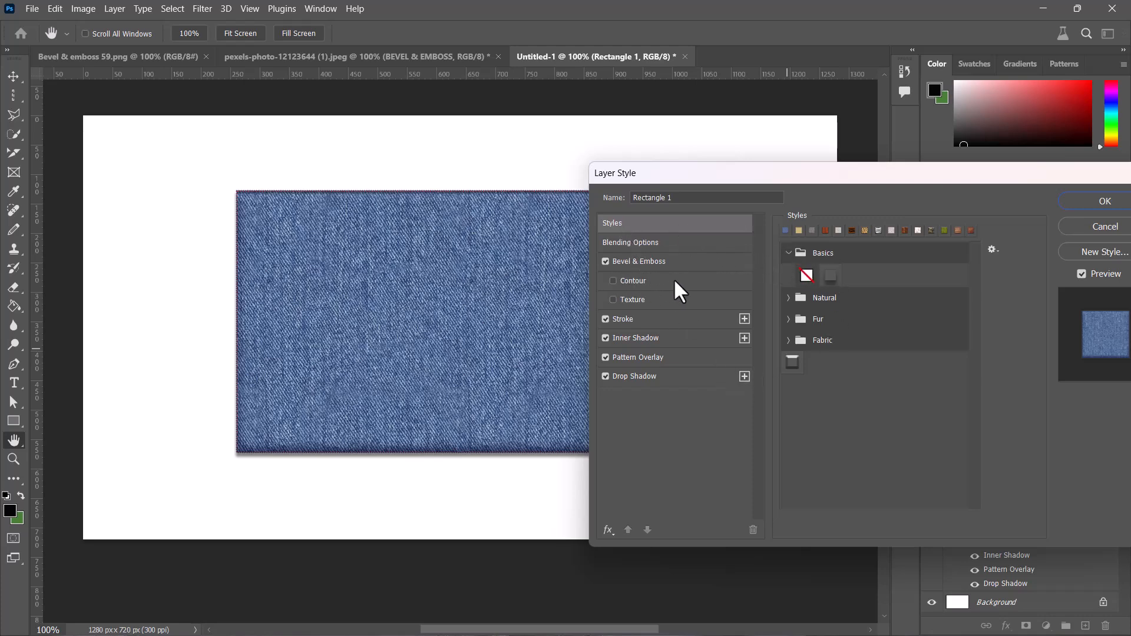
click(663, 259)
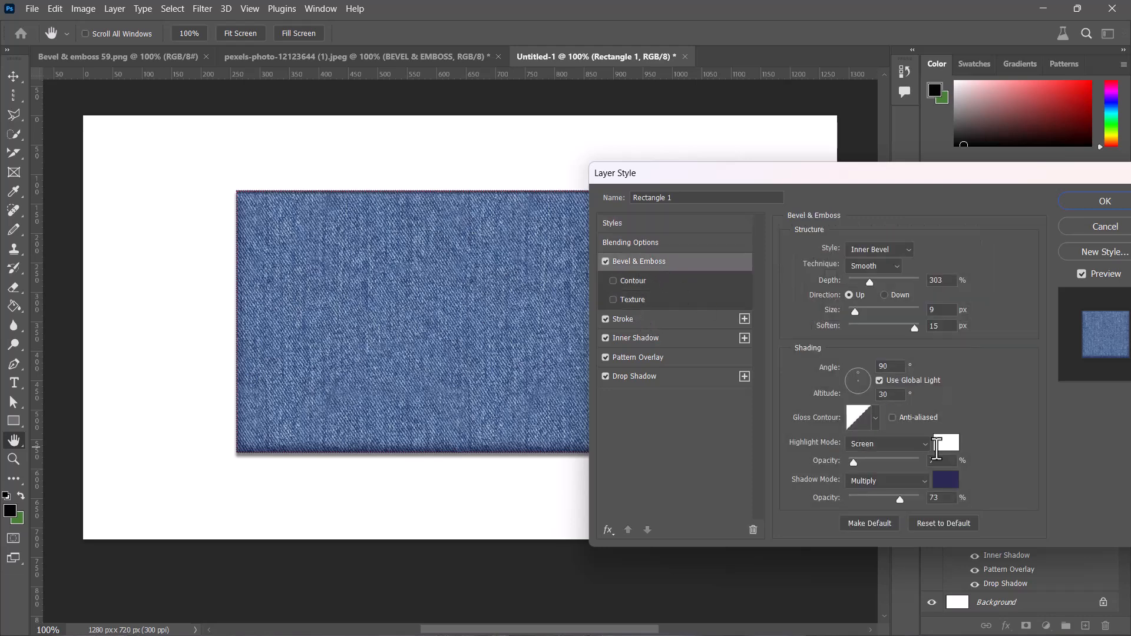